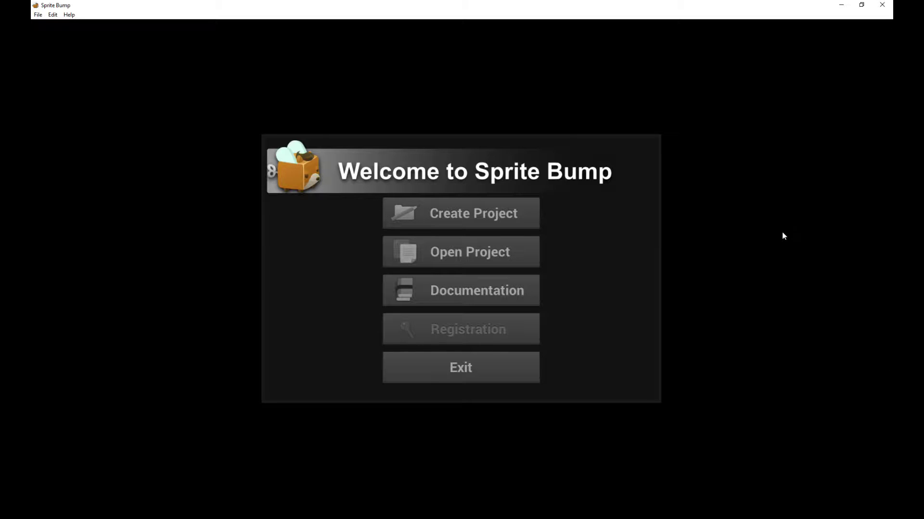
- Start a new project and set its project folder to dragonTest in the Temp folder
{"action": "left_click", "coordinate": [481, 218]}
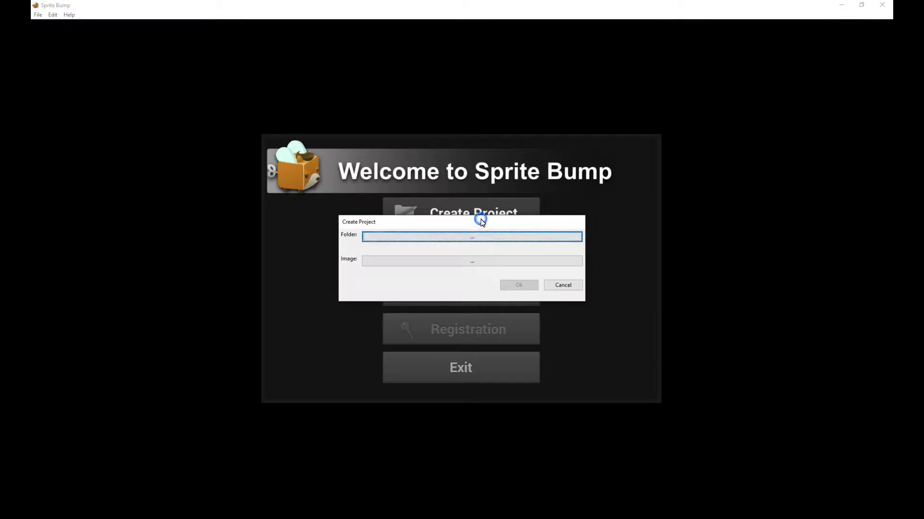
{"action": "left_click", "coordinate": [490, 243]}
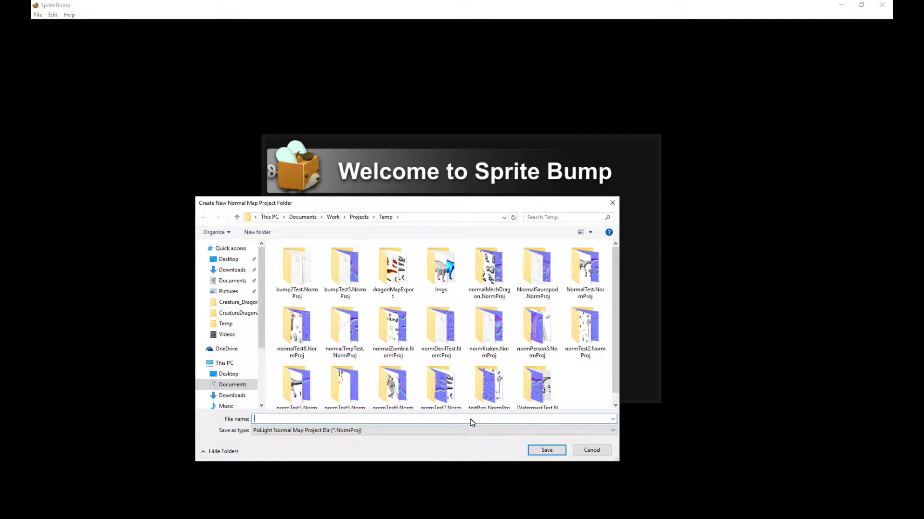
{"action": "type", "text": "dragonTest"}
{"action": "key", "text": "Return"}
- Choose dragon2Export_character_img.png as the project image and create the project
{"action": "left_click", "coordinate": [546, 262]}
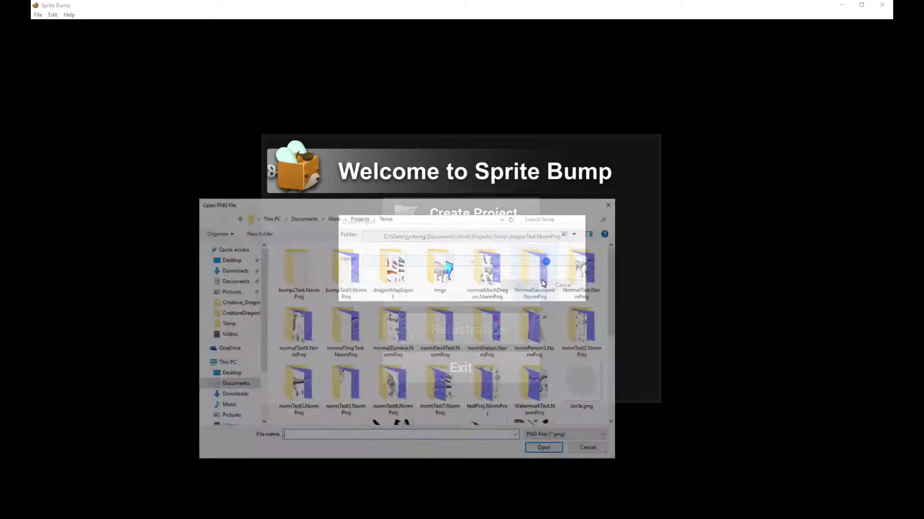
{"action": "scroll", "coordinate": [545, 298], "scroll_direction": "down", "scroll_amount": 3}
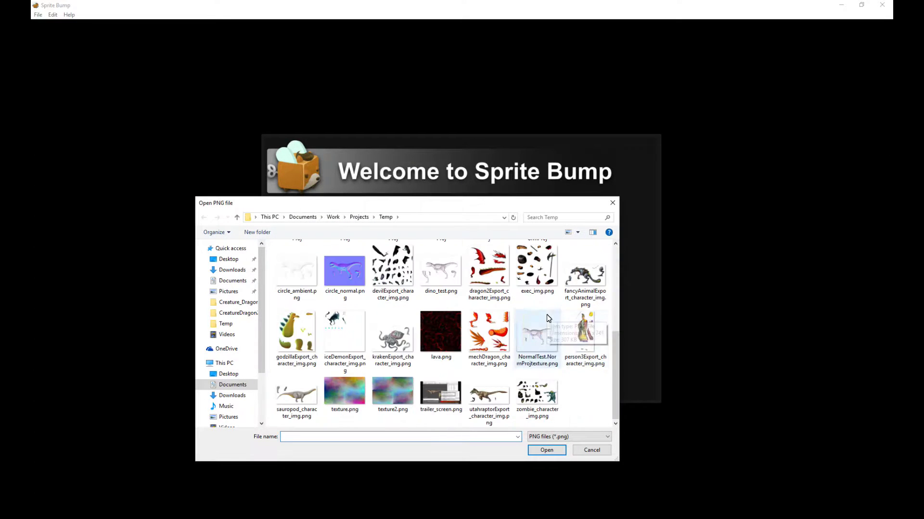
{"action": "double_click", "coordinate": [492, 278]}
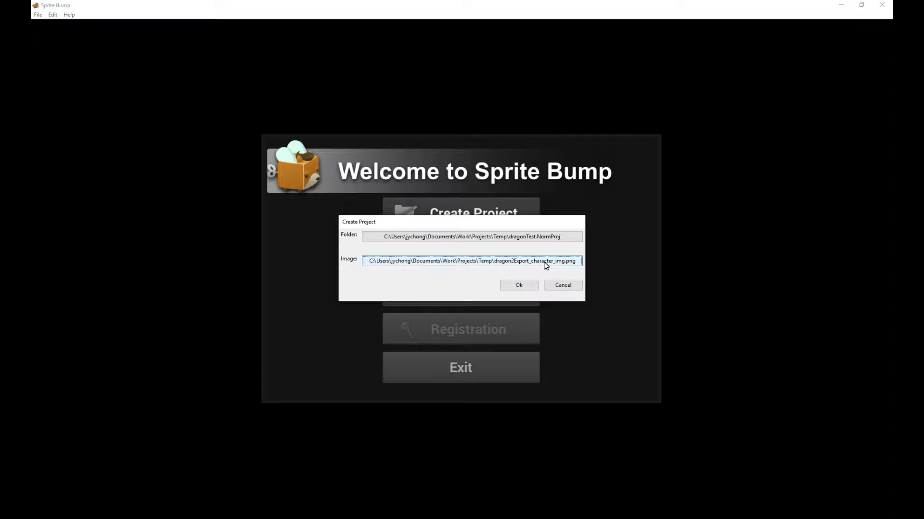
{"action": "left_click", "coordinate": [526, 285]}
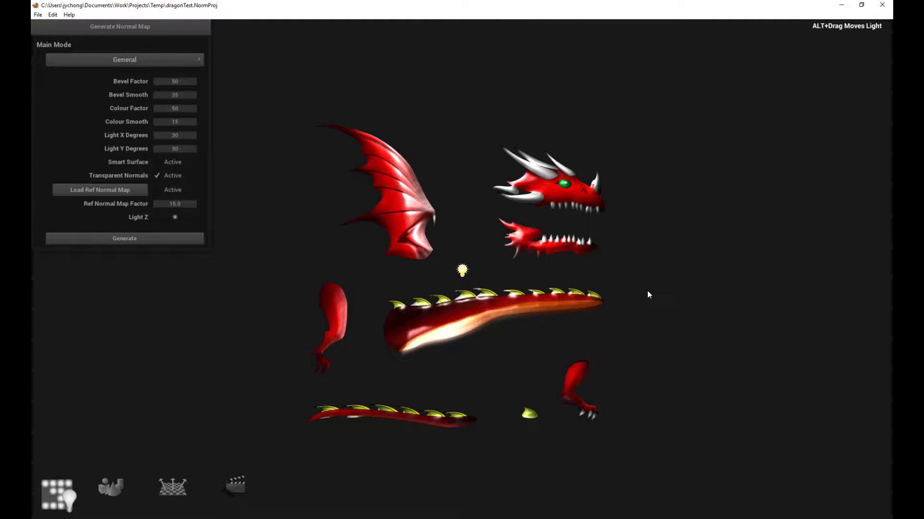
- Move the light around the dragon parts to examine their shading, ending just below the lower jaw
{"action": "scroll", "coordinate": [653, 276], "scroll_direction": "up", "scroll_amount": 2}
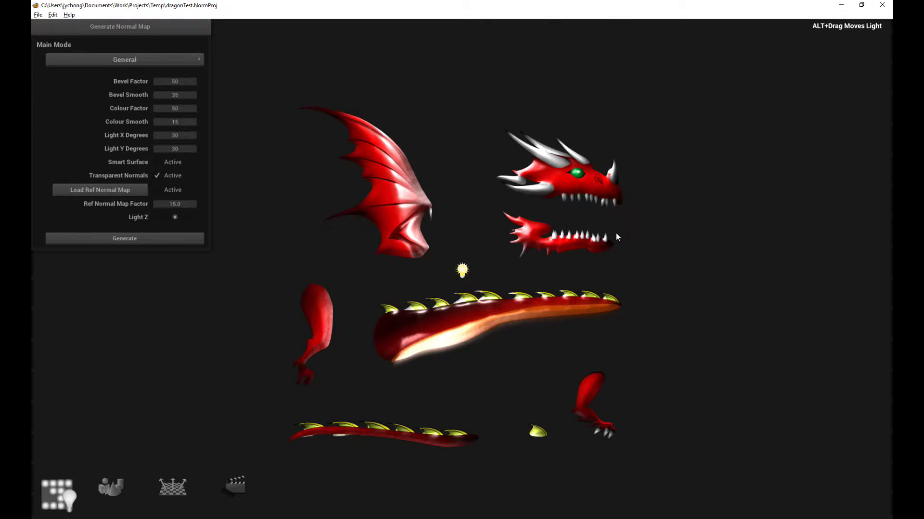
{"action": "mouse_move", "coordinate": [616, 232]}
{"action": "left_mouse_down"}
{"action": "mouse_move", "coordinate": [788, 278]}
{"action": "mouse_move", "coordinate": [343, 204]}
{"action": "mouse_move", "coordinate": [473, 431]}
{"action": "mouse_move", "coordinate": [502, 283]}
{"action": "mouse_move", "coordinate": [479, 123]}
{"action": "left_mouse_up"}
{"action": "mouse_move", "coordinate": [564, 130]}
{"action": "left_mouse_down"}
{"action": "mouse_move", "coordinate": [676, 377]}
{"action": "mouse_move", "coordinate": [346, 301]}
{"action": "mouse_move", "coordinate": [383, 193]}
{"action": "mouse_move", "coordinate": [528, 344]}
{"action": "mouse_move", "coordinate": [483, 157]}
{"action": "mouse_move", "coordinate": [664, 329]}
{"action": "mouse_move", "coordinate": [581, 141]}
{"action": "mouse_move", "coordinate": [399, 431]}
{"action": "mouse_move", "coordinate": [241, 412]}
{"action": "mouse_move", "coordinate": [713, 318]}
{"action": "mouse_move", "coordinate": [337, 358]}
{"action": "left_mouse_up"}
{"action": "mouse_move", "coordinate": [567, 310]}
{"action": "left_mouse_down"}
{"action": "mouse_move", "coordinate": [308, 240]}
{"action": "mouse_move", "coordinate": [717, 240]}
{"action": "mouse_move", "coordinate": [266, 243]}
{"action": "mouse_move", "coordinate": [676, 169]}
{"action": "mouse_move", "coordinate": [281, 248]}
{"action": "mouse_move", "coordinate": [553, 202]}
{"action": "mouse_move", "coordinate": [671, 223]}
{"action": "mouse_move", "coordinate": [241, 358]}
{"action": "mouse_move", "coordinate": [683, 223]}
{"action": "mouse_move", "coordinate": [362, 313]}
{"action": "mouse_move", "coordinate": [548, 280]}
{"action": "left_mouse_up"}
{"action": "mouse_move", "coordinate": [430, 260]}
{"action": "left_mouse_down"}
{"action": "mouse_move", "coordinate": [746, 274]}
{"action": "mouse_move", "coordinate": [379, 249]}
{"action": "mouse_move", "coordinate": [610, 254]}
{"action": "left_mouse_up"}
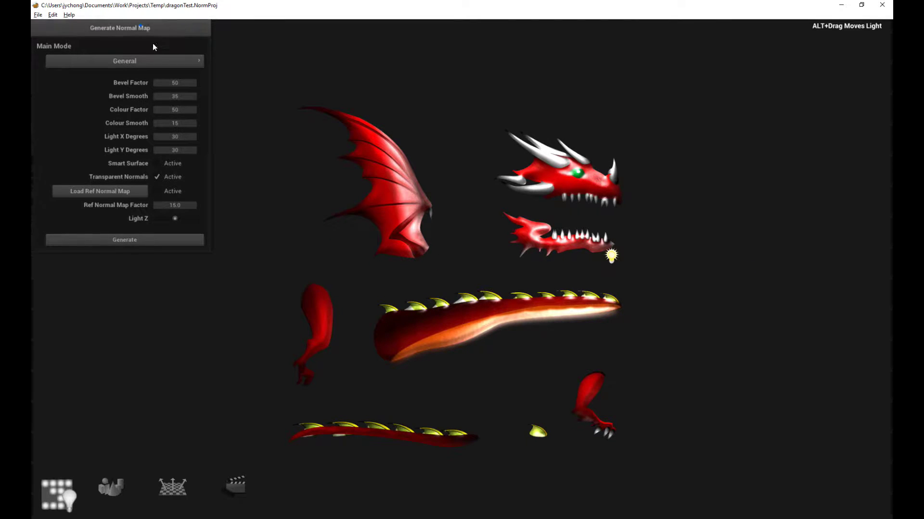
- Activate Smart Surface and regenerate the normal map, with the settings window moved clear of the dragon parts
{"action": "left_click_drag", "start_coordinate": [152, 27], "coordinate": [780, 217]}
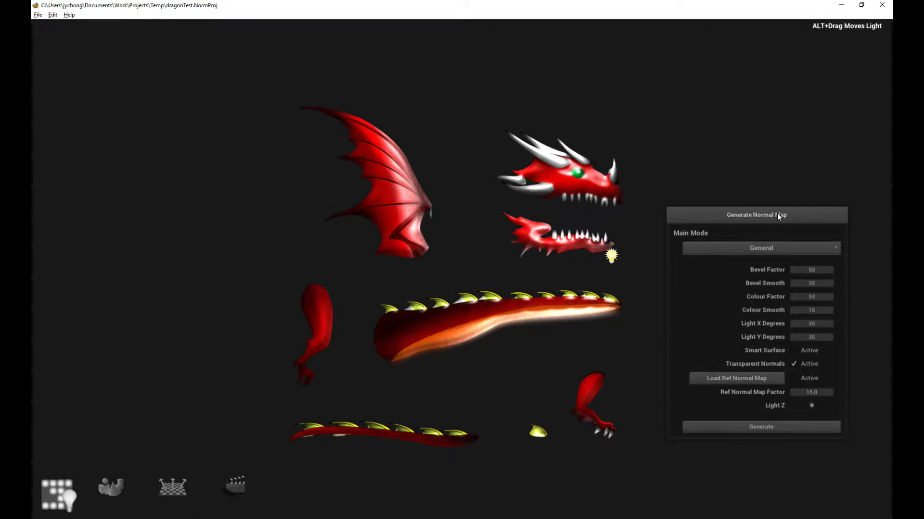
{"action": "left_click", "coordinate": [794, 351]}
{"action": "left_click", "coordinate": [763, 428]}
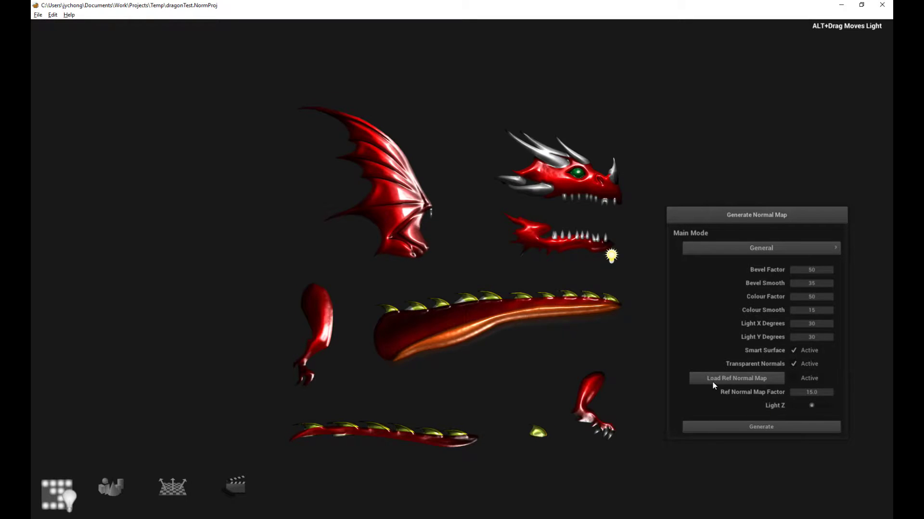
- Sweep the light across the head, tail and body to examine the Smart Surface shading up close
{"action": "left_click_drag", "start_coordinate": [608, 255], "coordinate": [513, 251]}
{"action": "scroll", "coordinate": [513, 251], "scroll_direction": "up", "scroll_amount": 2}
{"action": "left_click_drag", "start_coordinate": [571, 197], "coordinate": [513, 413]}
{"action": "scroll", "coordinate": [427, 308], "scroll_direction": "up", "scroll_amount": 3}
{"action": "left_click_drag", "start_coordinate": [478, 439], "coordinate": [311, 390]}
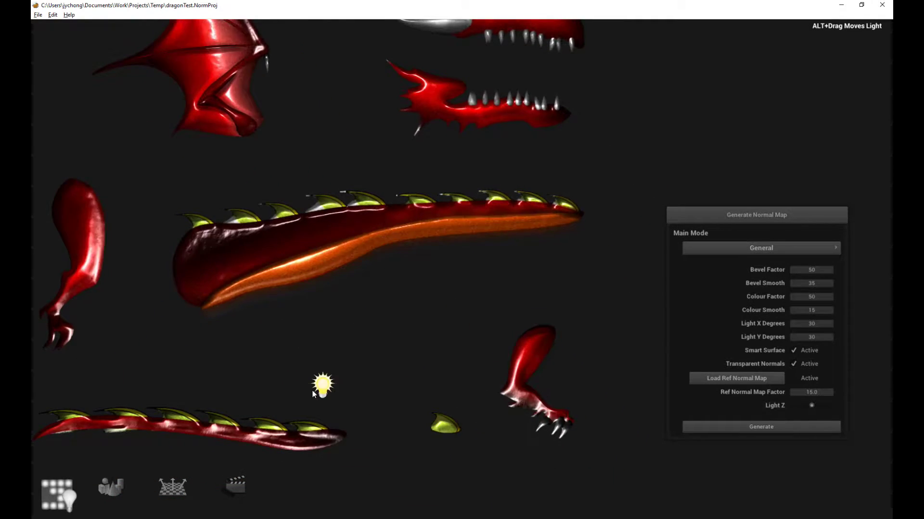
{"action": "left_click_drag", "start_coordinate": [405, 337], "coordinate": [388, 221]}
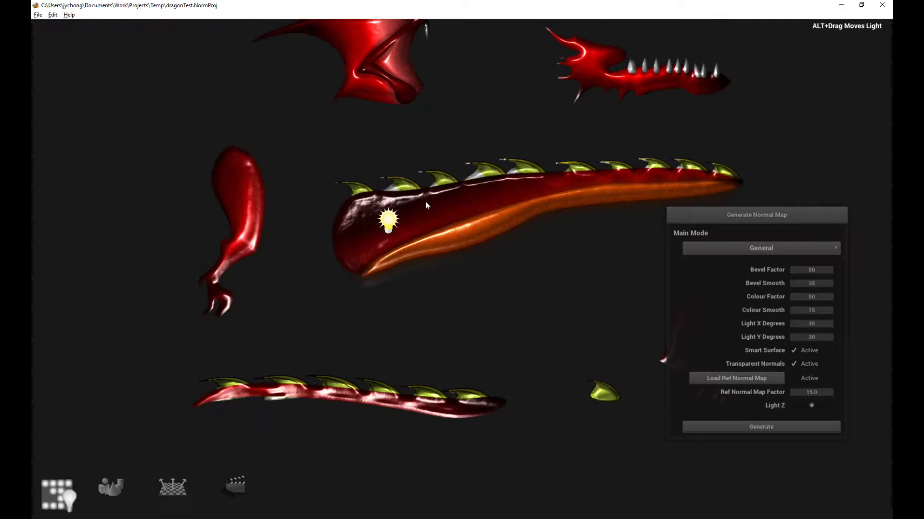
{"action": "left_click_drag", "start_coordinate": [485, 168], "coordinate": [362, 265]}
{"action": "left_click_drag", "start_coordinate": [351, 238], "coordinate": [380, 268]}
{"action": "scroll", "coordinate": [342, 282], "scroll_direction": "down", "scroll_amount": 1}
{"action": "scroll", "coordinate": [400, 278], "scroll_direction": "down", "scroll_amount": 1}
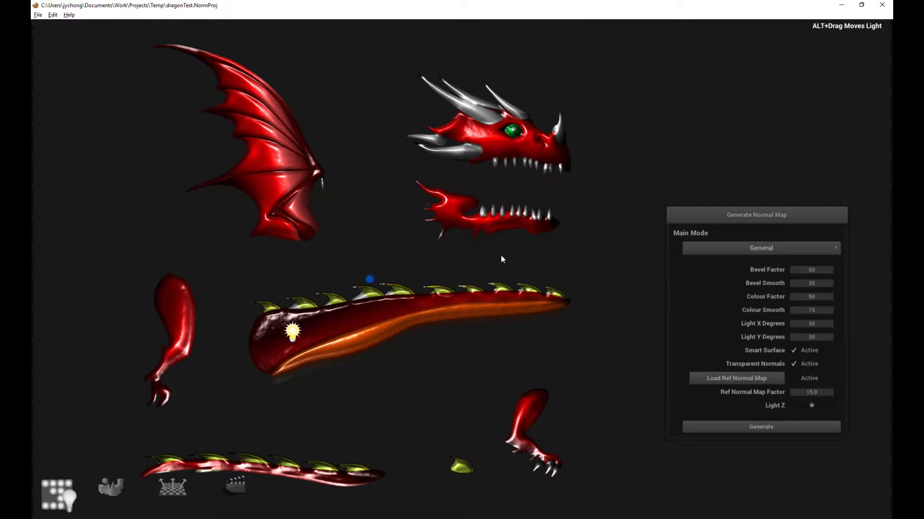
- Set Colour Smooth to 35, regenerate the normal map and check the shading with the light near the body's back spikes
{"action": "left_click_drag", "start_coordinate": [771, 218], "coordinate": [715, 229]}
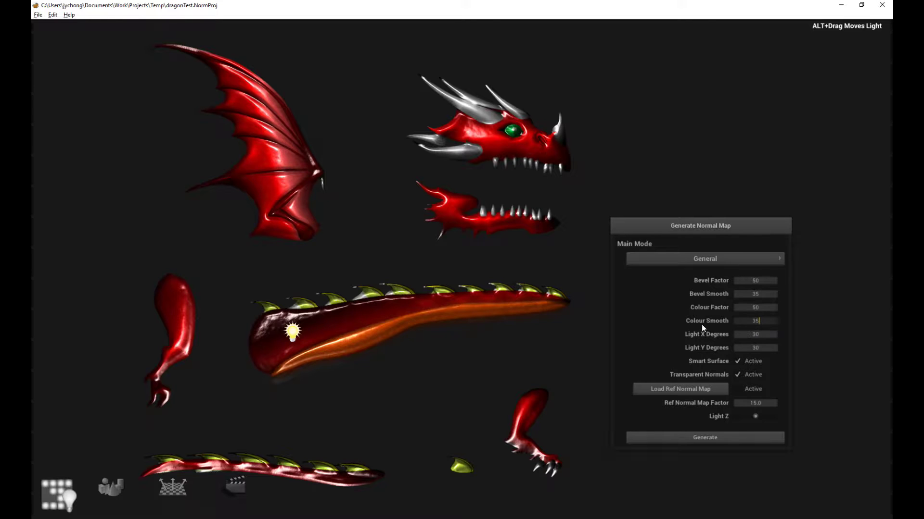
{"action": "left_click", "coordinate": [716, 437]}
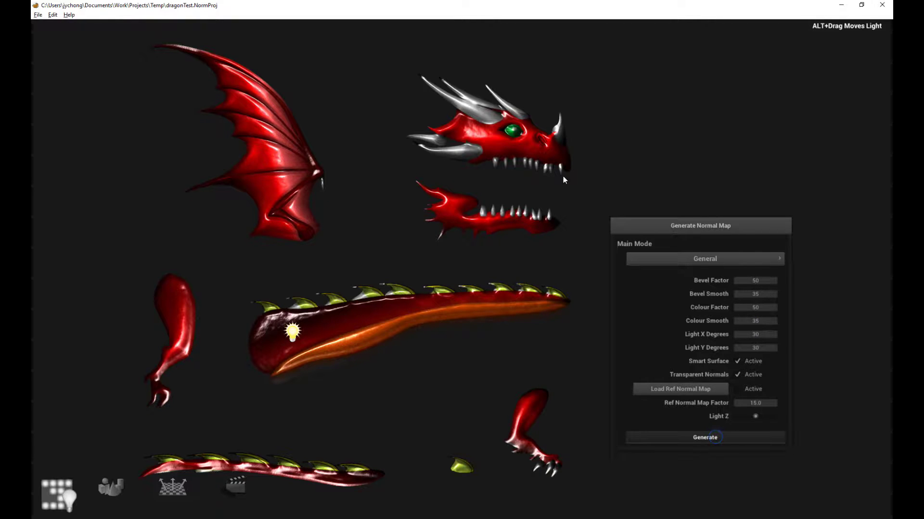
{"action": "mouse_move", "coordinate": [524, 162]}
{"action": "left_mouse_down"}
{"action": "mouse_move", "coordinate": [509, 212]}
{"action": "mouse_move", "coordinate": [435, 193]}
{"action": "mouse_move", "coordinate": [211, 219]}
{"action": "mouse_move", "coordinate": [454, 215]}
{"action": "mouse_move", "coordinate": [486, 309]}
{"action": "mouse_move", "coordinate": [480, 261]}
{"action": "mouse_move", "coordinate": [238, 340]}
{"action": "mouse_move", "coordinate": [251, 342]}
{"action": "left_mouse_up"}
{"action": "scroll", "coordinate": [509, 212], "scroll_direction": "up", "scroll_amount": 2}
- Set the Bevel Factor to 90, regenerate the normal map and check the result under the light
{"action": "left_click", "coordinate": [768, 283]}
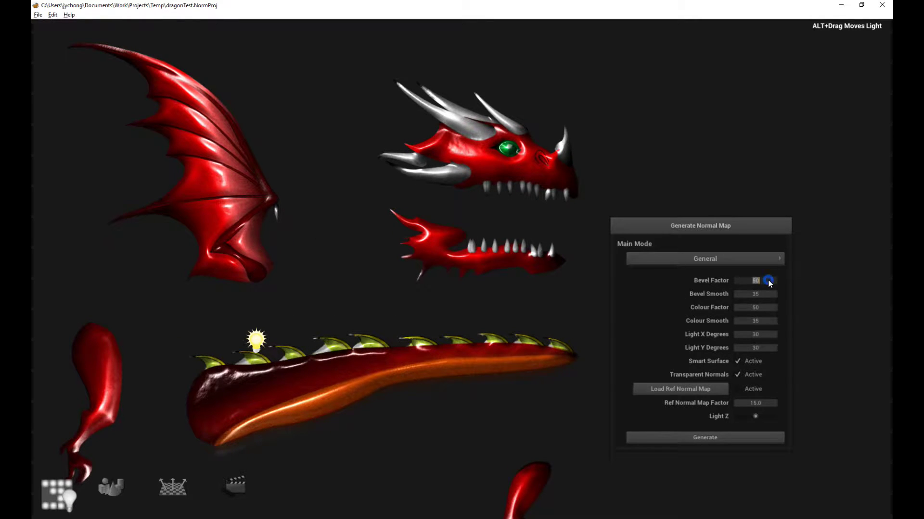
{"action": "type", "text": "90"}
{"action": "left_click", "coordinate": [753, 435]}
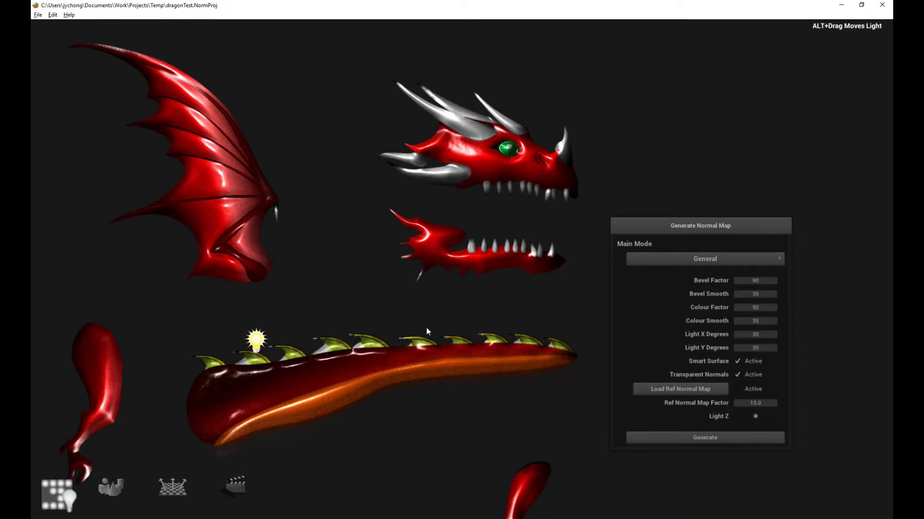
{"action": "scroll", "coordinate": [426, 331], "scroll_direction": "down", "scroll_amount": 2}
{"action": "mouse_move", "coordinate": [443, 243]}
{"action": "left_mouse_down"}
{"action": "mouse_move", "coordinate": [261, 324]}
{"action": "mouse_move", "coordinate": [357, 314]}
{"action": "left_mouse_up"}
- Set Bevel Smooth to 55, regenerate the normal map and check the shading on the body
{"action": "double_click", "coordinate": [762, 295]}
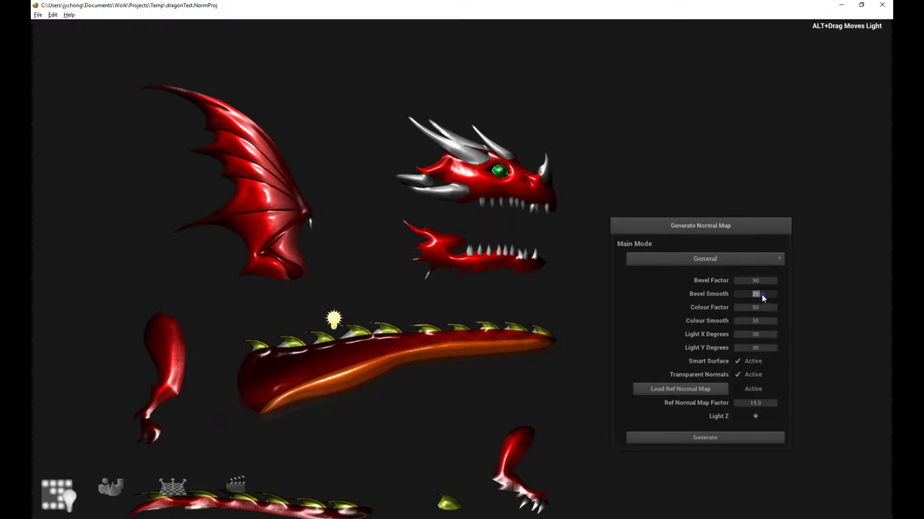
{"action": "type", "text": "55"}
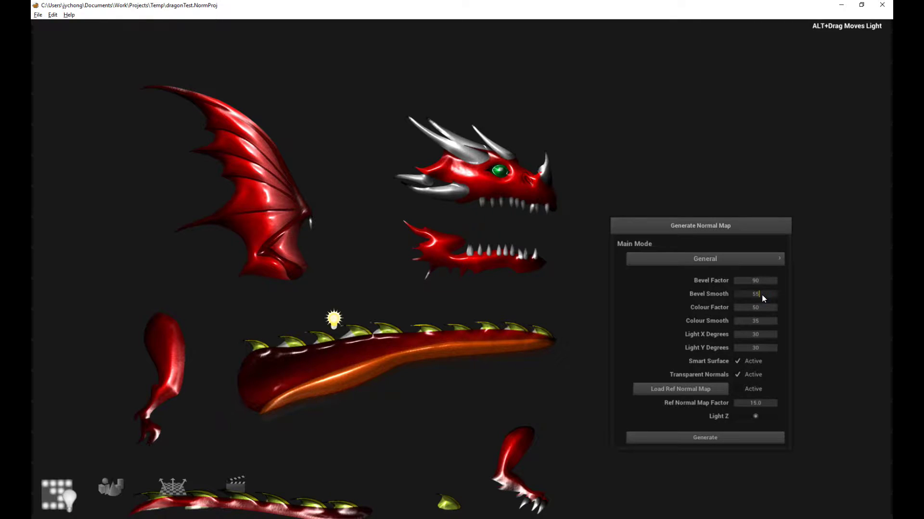
{"action": "left_click", "coordinate": [743, 437]}
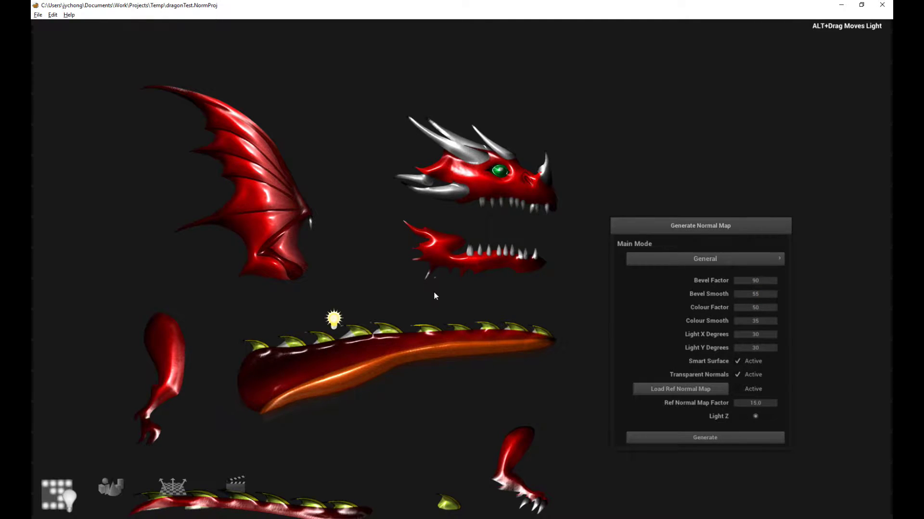
{"action": "mouse_move", "coordinate": [385, 352]}
{"action": "left_mouse_down"}
{"action": "mouse_move", "coordinate": [412, 313]}
{"action": "mouse_move", "coordinate": [226, 246]}
{"action": "mouse_move", "coordinate": [563, 216]}
{"action": "mouse_move", "coordinate": [418, 393]}
{"action": "mouse_move", "coordinate": [447, 385]}
{"action": "mouse_move", "coordinate": [229, 338]}
{"action": "mouse_move", "coordinate": [424, 239]}
{"action": "mouse_move", "coordinate": [418, 255]}
{"action": "left_mouse_up"}
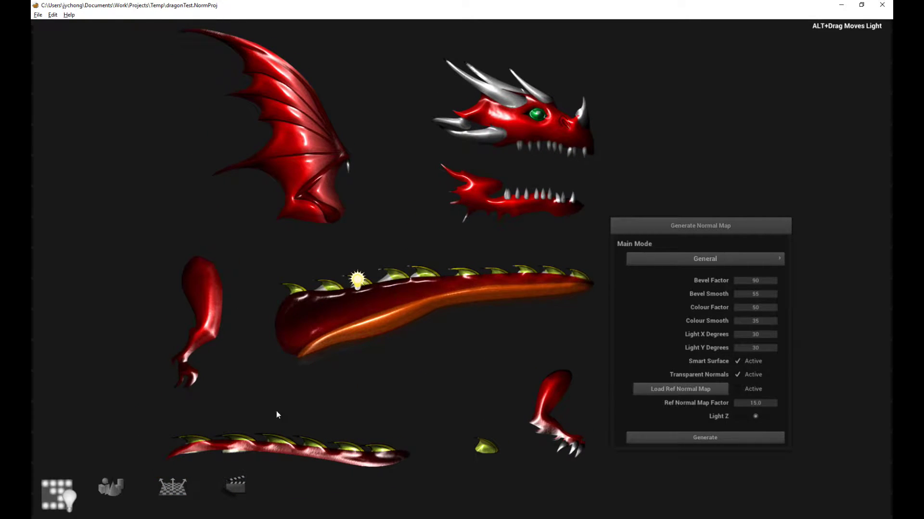
- View the raw normal map, return to the lit editing view and examine the wing and head up close
{"action": "left_click", "coordinate": [170, 491]}
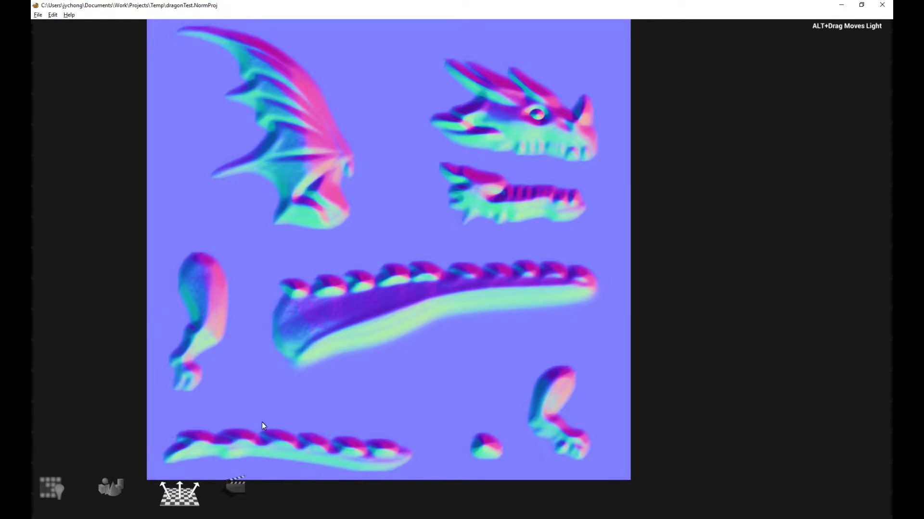
{"action": "left_click", "coordinate": [51, 491]}
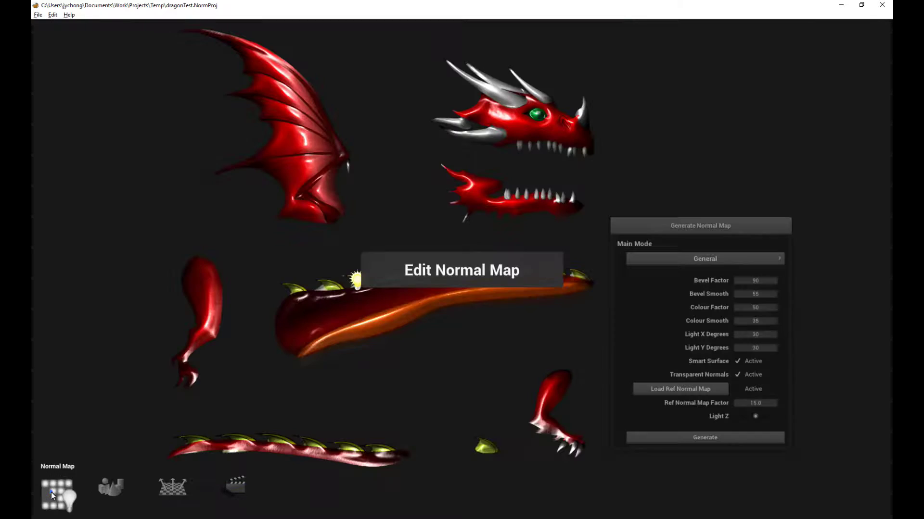
{"action": "left_click_drag", "start_coordinate": [492, 167], "coordinate": [496, 190]}
{"action": "scroll", "coordinate": [498, 205], "scroll_direction": "up", "scroll_amount": 1}
{"action": "scroll", "coordinate": [496, 189], "scroll_direction": "up", "scroll_amount": 3}
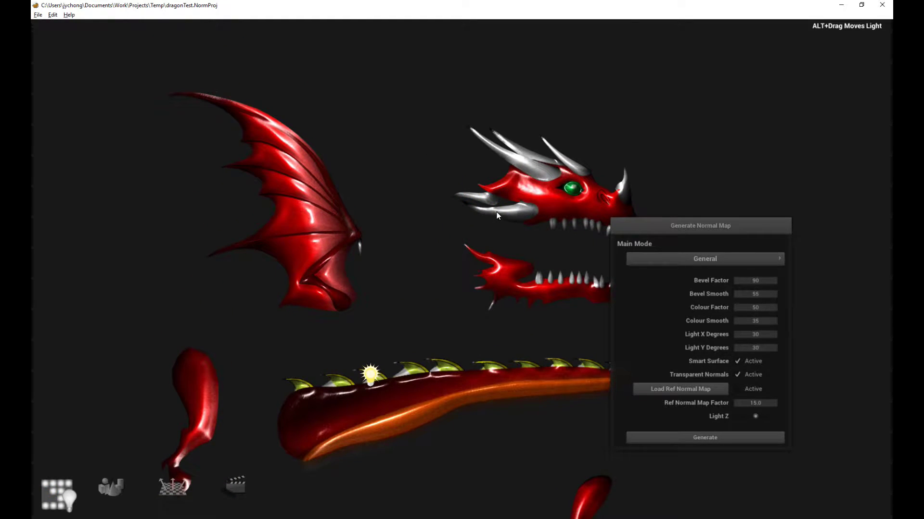
{"action": "scroll", "coordinate": [501, 216], "scroll_direction": "up", "scroll_amount": 2}
{"action": "scroll", "coordinate": [426, 208], "scroll_direction": "up", "scroll_amount": 2}
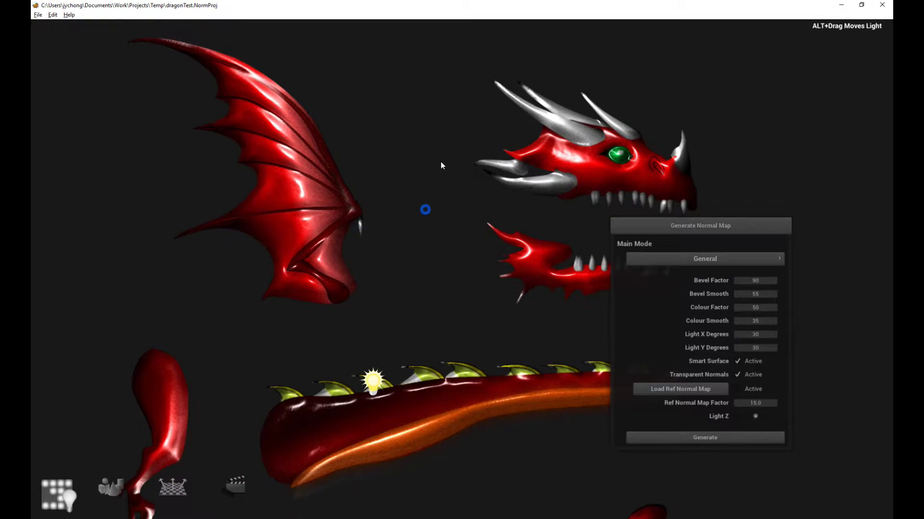
{"action": "scroll", "coordinate": [440, 163], "scroll_direction": "up", "scroll_amount": 2}
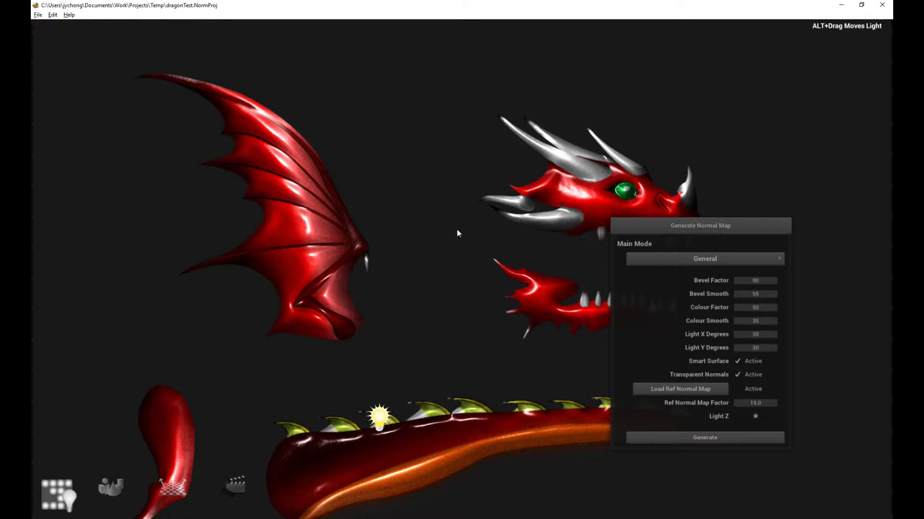
- Switch the main mode to Paint Texture and load lava.png as the brush texture
{"action": "left_click_drag", "start_coordinate": [729, 224], "coordinate": [780, 225]}
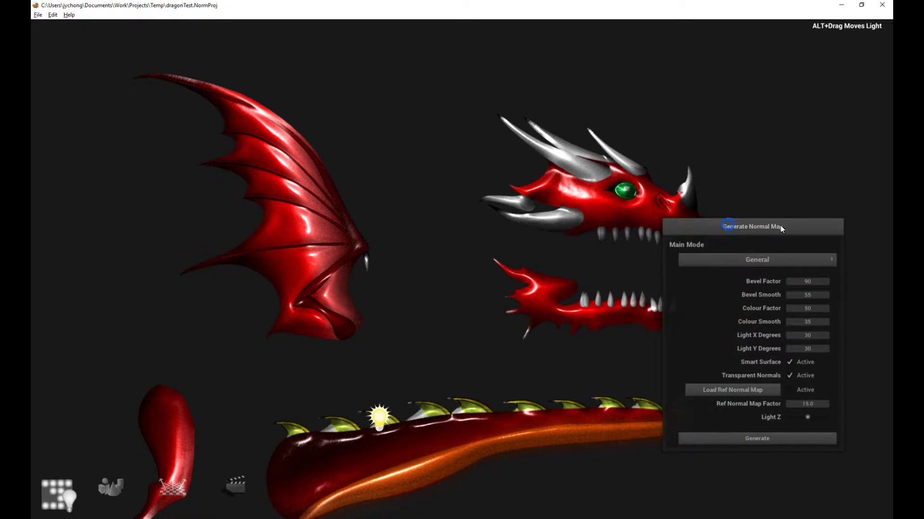
{"action": "left_click", "coordinate": [747, 262]}
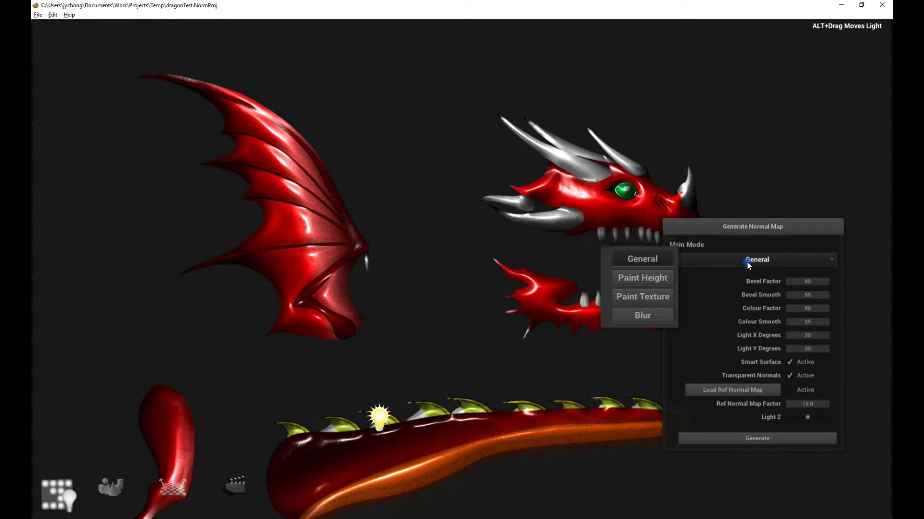
{"action": "left_click", "coordinate": [648, 300]}
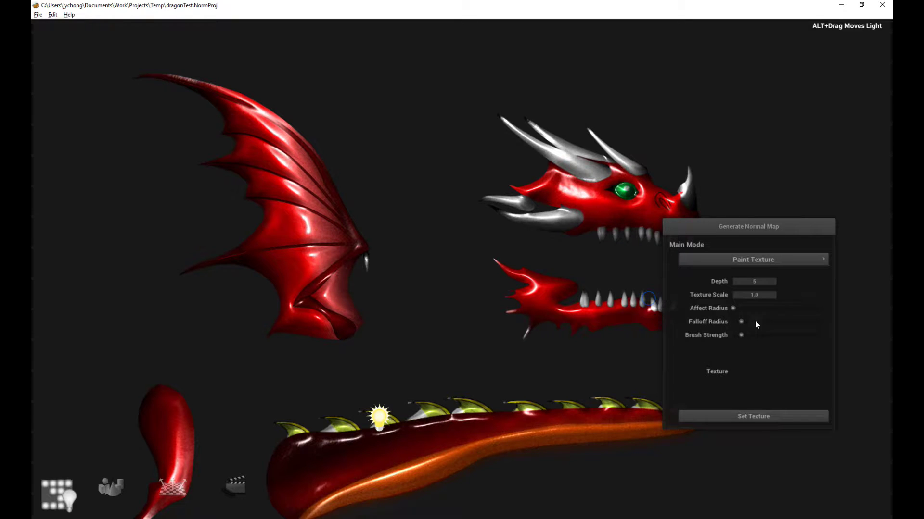
{"action": "left_click", "coordinate": [764, 418]}
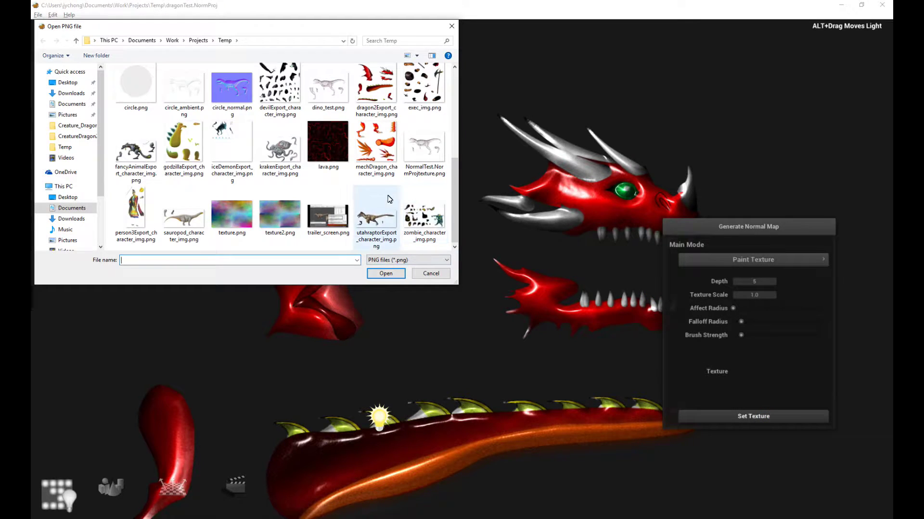
{"action": "left_click", "coordinate": [326, 146]}
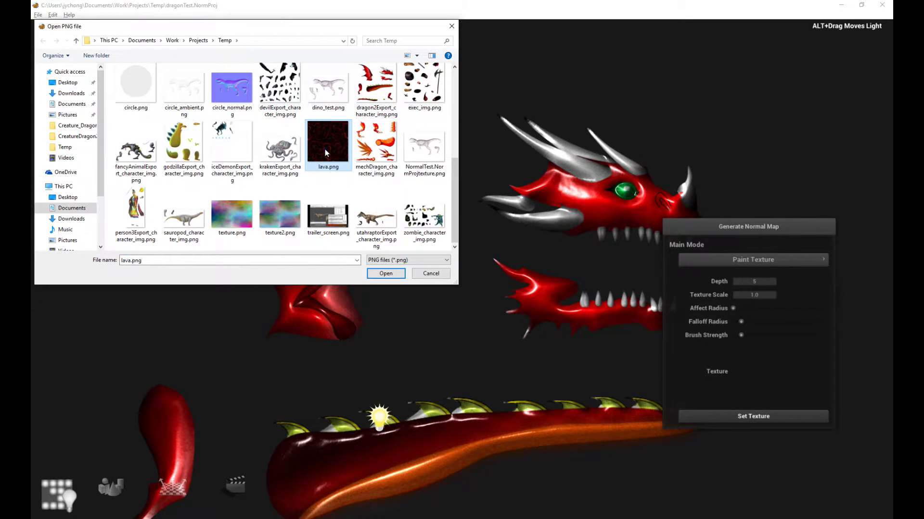
{"action": "double_click", "coordinate": [325, 150]}
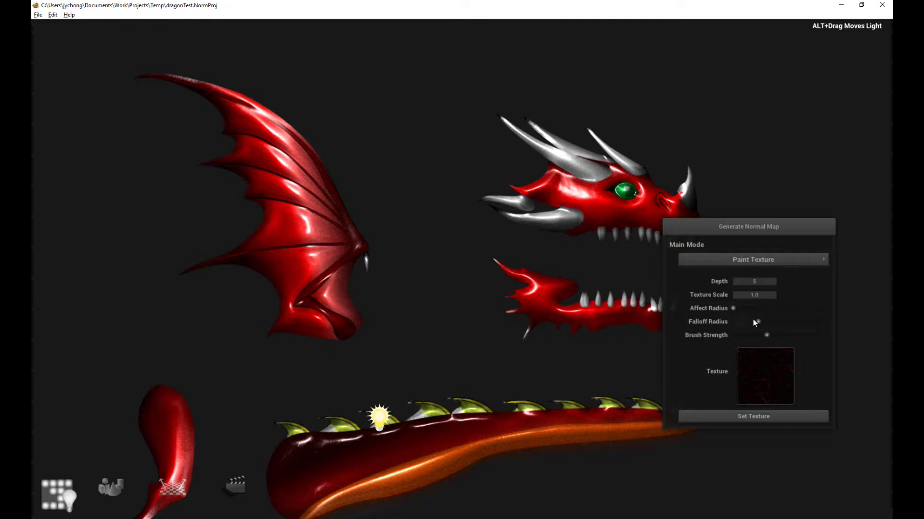
- Set the texture depth to 15 and paint the lava texture over the wing's upper and middle membrane
{"action": "left_click", "coordinate": [760, 284]}
{"action": "type", "text": "15"}
{"action": "left_click_drag", "start_coordinate": [382, 287], "coordinate": [386, 296]}
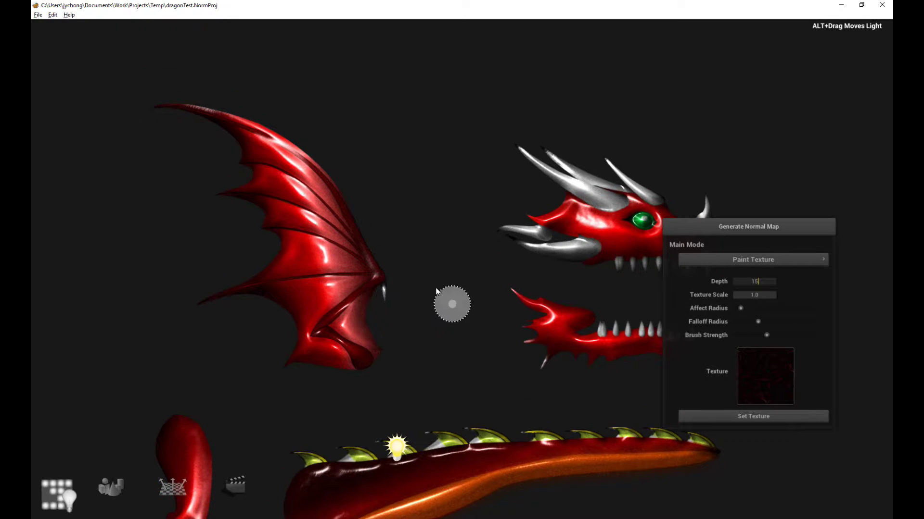
{"action": "left_click_drag", "start_coordinate": [339, 193], "coordinate": [354, 227]}
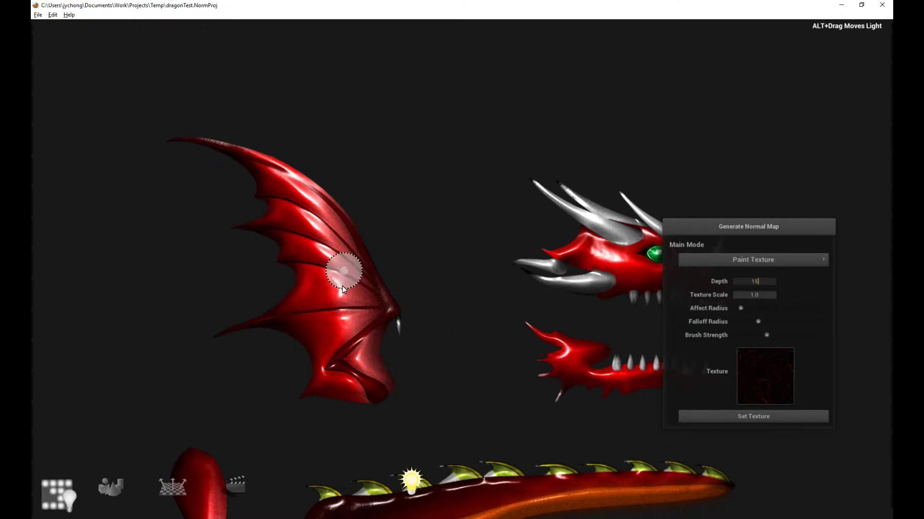
{"action": "left_click_drag", "start_coordinate": [413, 268], "coordinate": [428, 290]}
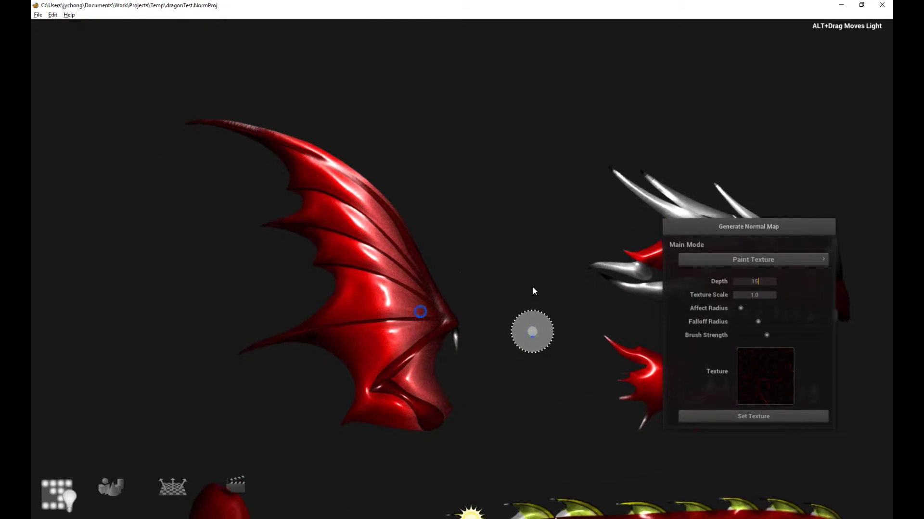
{"action": "left_click_drag", "start_coordinate": [533, 288], "coordinate": [532, 267]}
{"action": "left_click_drag", "start_coordinate": [505, 266], "coordinate": [532, 319]}
{"action": "scroll", "coordinate": [550, 347], "scroll_direction": "up", "scroll_amount": 4}
{"action": "mouse_move", "coordinate": [357, 309]}
{"action": "left_mouse_down"}
{"action": "mouse_move", "coordinate": [387, 340]}
{"action": "mouse_move", "coordinate": [360, 294]}
{"action": "mouse_move", "coordinate": [353, 328]}
{"action": "mouse_move", "coordinate": [381, 296]}
{"action": "mouse_move", "coordinate": [410, 342]}
{"action": "mouse_move", "coordinate": [331, 241]}
{"action": "mouse_move", "coordinate": [347, 299]}
{"action": "mouse_move", "coordinate": [329, 268]}
{"action": "left_mouse_up"}
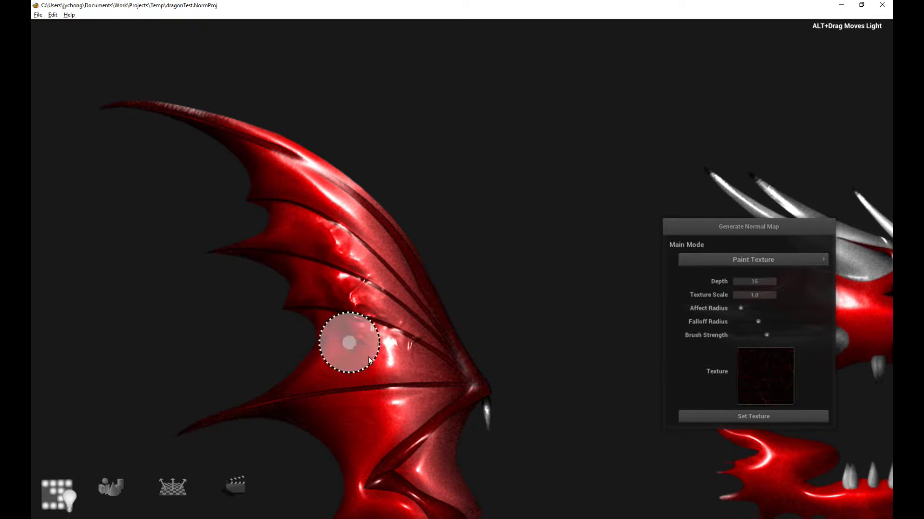
{"action": "mouse_move", "coordinate": [334, 333]}
{"action": "left_mouse_down"}
{"action": "mouse_move", "coordinate": [319, 286]}
{"action": "mouse_move", "coordinate": [281, 223]}
{"action": "mouse_move", "coordinate": [275, 181]}
{"action": "mouse_move", "coordinate": [307, 227]}
{"action": "mouse_move", "coordinate": [309, 202]}
{"action": "mouse_move", "coordinate": [390, 263]}
{"action": "mouse_move", "coordinate": [418, 371]}
{"action": "left_mouse_up"}
{"action": "mouse_move", "coordinate": [262, 233]}
{"action": "left_mouse_down"}
{"action": "mouse_move", "coordinate": [268, 212]}
{"action": "mouse_move", "coordinate": [384, 362]}
{"action": "mouse_move", "coordinate": [392, 414]}
{"action": "mouse_move", "coordinate": [316, 377]}
{"action": "mouse_move", "coordinate": [362, 422]}
{"action": "left_mouse_up"}
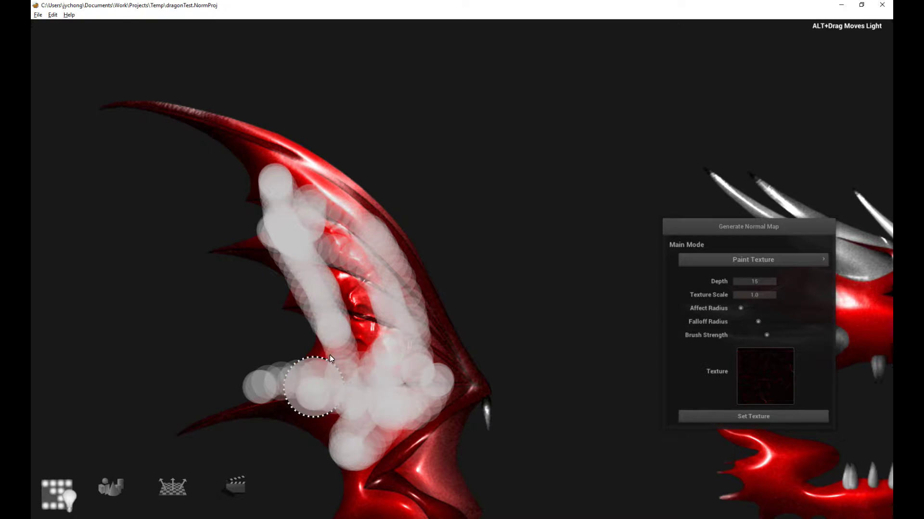
{"action": "left_click_drag", "start_coordinate": [330, 356], "coordinate": [419, 409]}
- Paint the lava texture over the wing's lower section, its joint and the lower spike
{"action": "left_click_drag", "start_coordinate": [460, 464], "coordinate": [450, 392]}
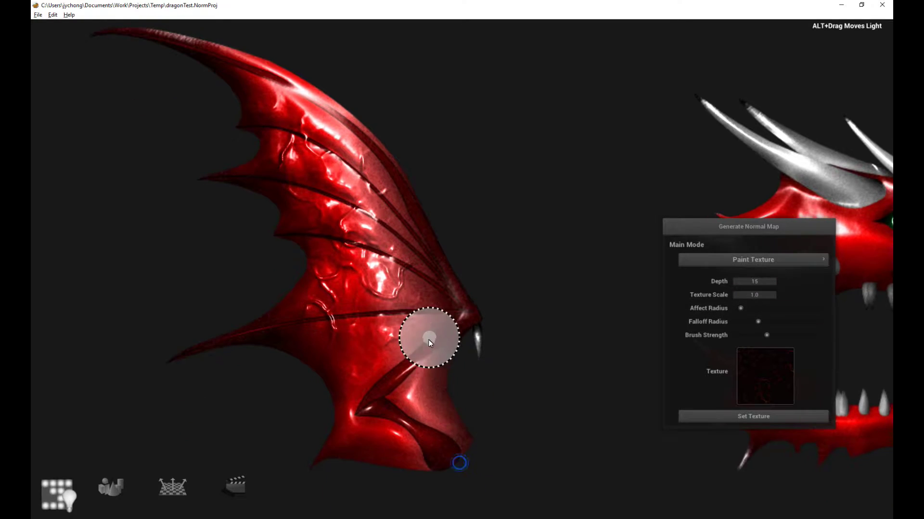
{"action": "mouse_move", "coordinate": [419, 354]}
{"action": "left_mouse_down"}
{"action": "mouse_move", "coordinate": [374, 385]}
{"action": "mouse_move", "coordinate": [394, 403]}
{"action": "mouse_move", "coordinate": [424, 374]}
{"action": "left_mouse_up"}
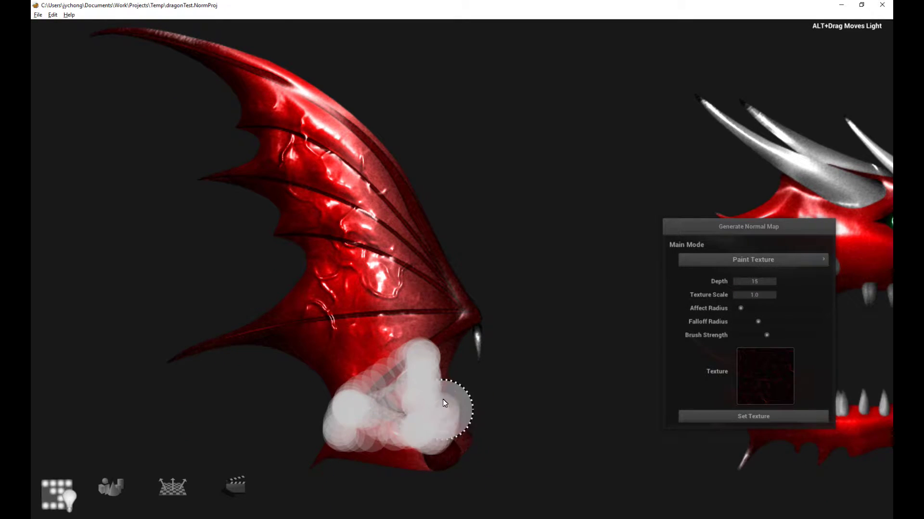
{"action": "mouse_move", "coordinate": [445, 403]}
{"action": "left_mouse_down"}
{"action": "mouse_move", "coordinate": [443, 423]}
{"action": "mouse_move", "coordinate": [357, 443]}
{"action": "left_mouse_up"}
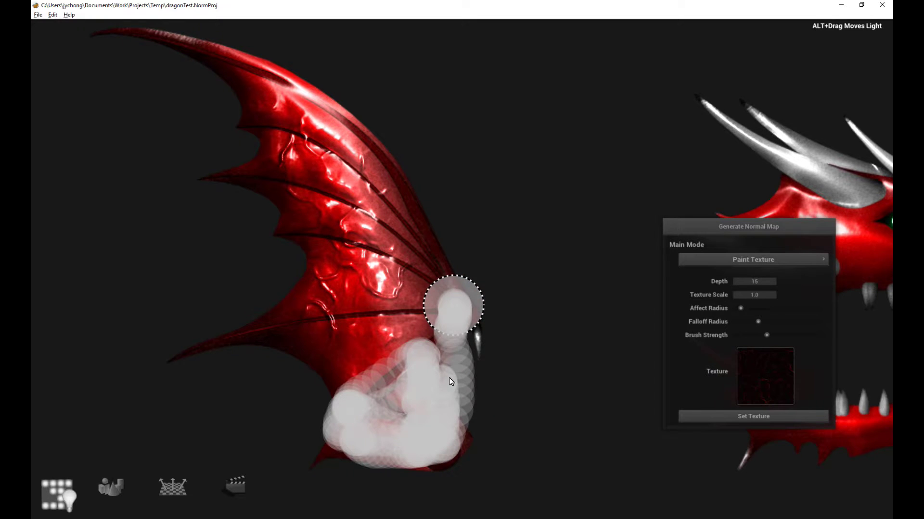
{"action": "left_click_drag", "start_coordinate": [451, 381], "coordinate": [452, 383]}
{"action": "left_click_drag", "start_coordinate": [305, 339], "coordinate": [245, 347]}
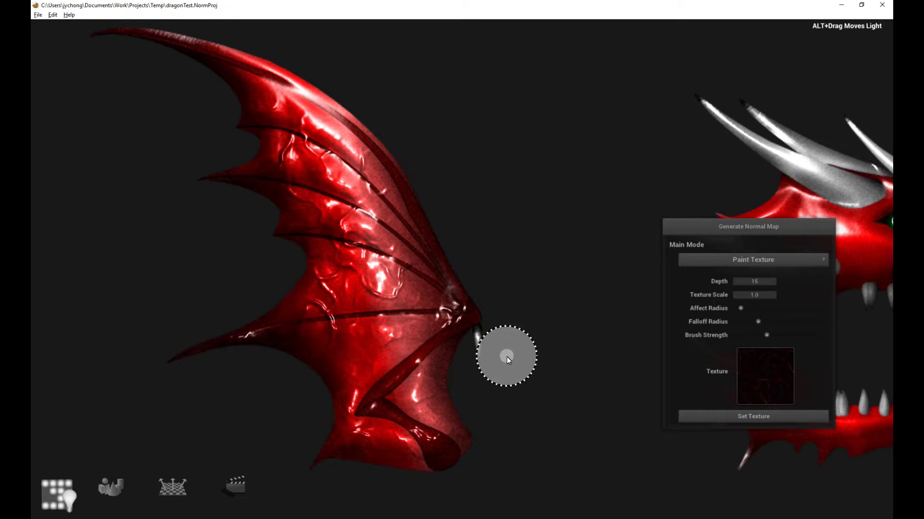
- Paint the lava texture along the orange belly and the lower red side at the body's thick end
{"action": "scroll", "coordinate": [507, 356], "scroll_direction": "down", "scroll_amount": 5}
{"action": "scroll", "coordinate": [505, 391], "scroll_direction": "up", "scroll_amount": 3}
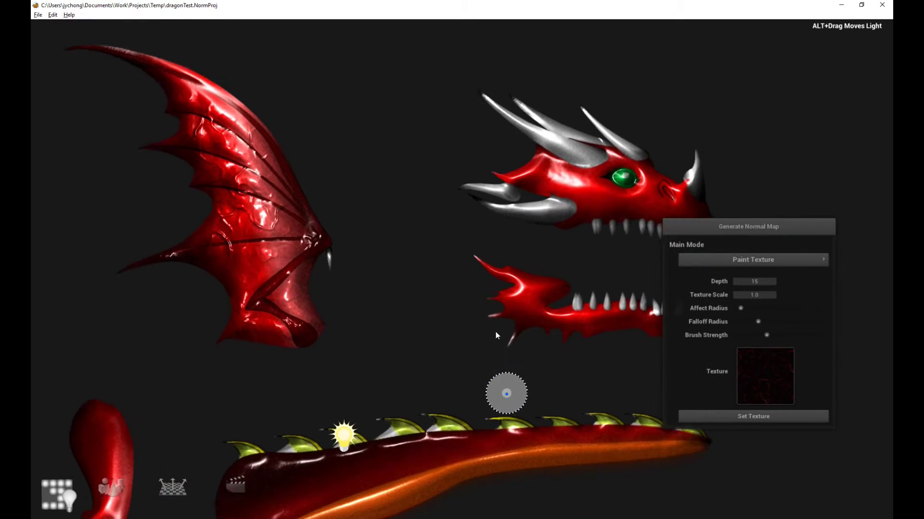
{"action": "left_click_drag", "start_coordinate": [505, 392], "coordinate": [469, 237]}
{"action": "left_click_drag", "start_coordinate": [492, 308], "coordinate": [509, 238]}
{"action": "scroll", "coordinate": [513, 251], "scroll_direction": "down", "scroll_amount": 2}
{"action": "scroll", "coordinate": [515, 254], "scroll_direction": "up", "scroll_amount": 1}
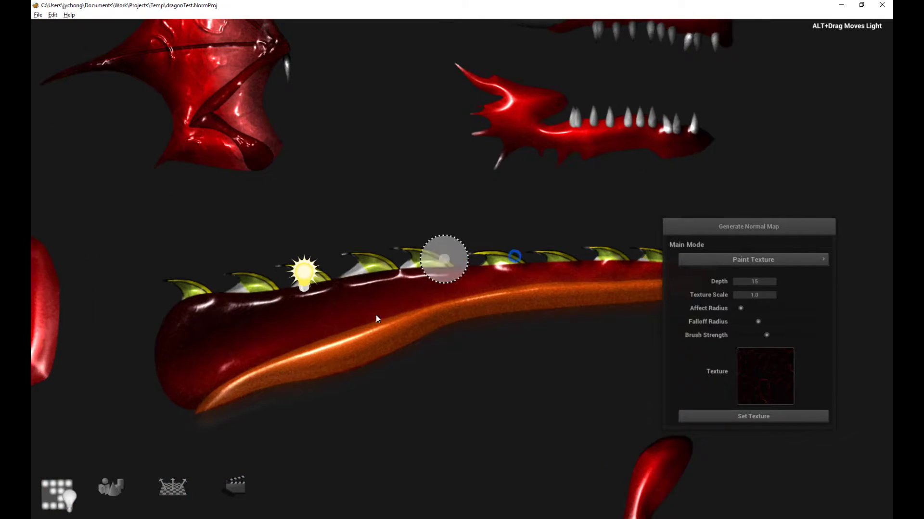
{"action": "mouse_move", "coordinate": [202, 386]}
{"action": "left_mouse_down"}
{"action": "mouse_move", "coordinate": [323, 358]}
{"action": "mouse_move", "coordinate": [242, 392]}
{"action": "left_mouse_up"}
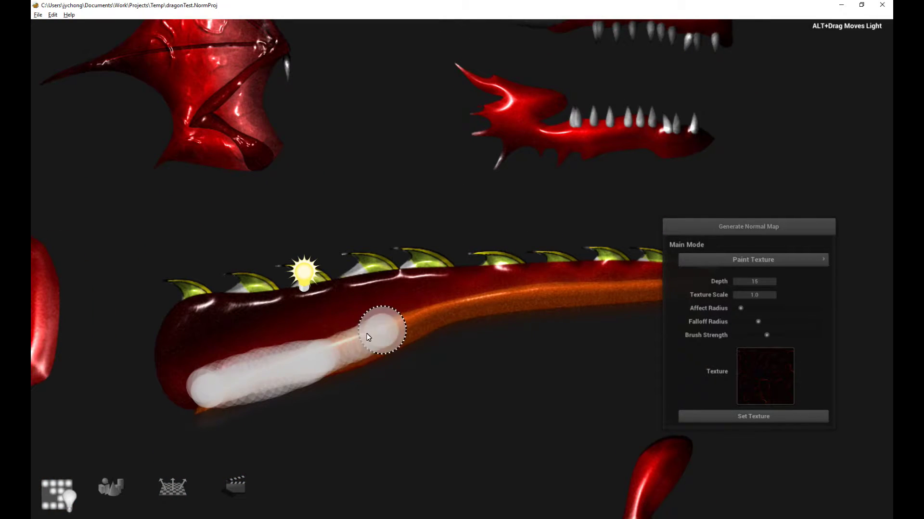
{"action": "left_click_drag", "start_coordinate": [367, 335], "coordinate": [377, 327]}
{"action": "left_click_drag", "start_coordinate": [430, 305], "coordinate": [180, 345]}
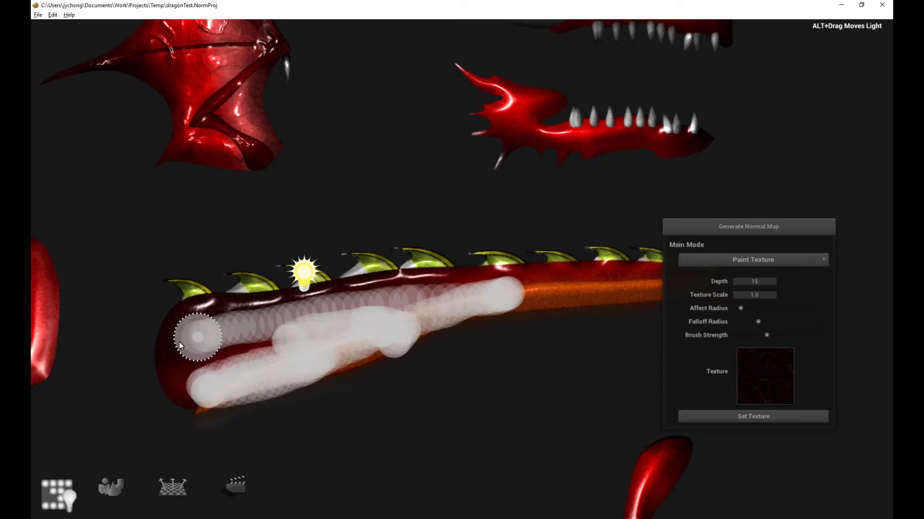
{"action": "mouse_move", "coordinate": [256, 348]}
{"action": "left_mouse_down"}
{"action": "mouse_move", "coordinate": [540, 305]}
{"action": "mouse_move", "coordinate": [599, 306]}
{"action": "left_mouse_up"}
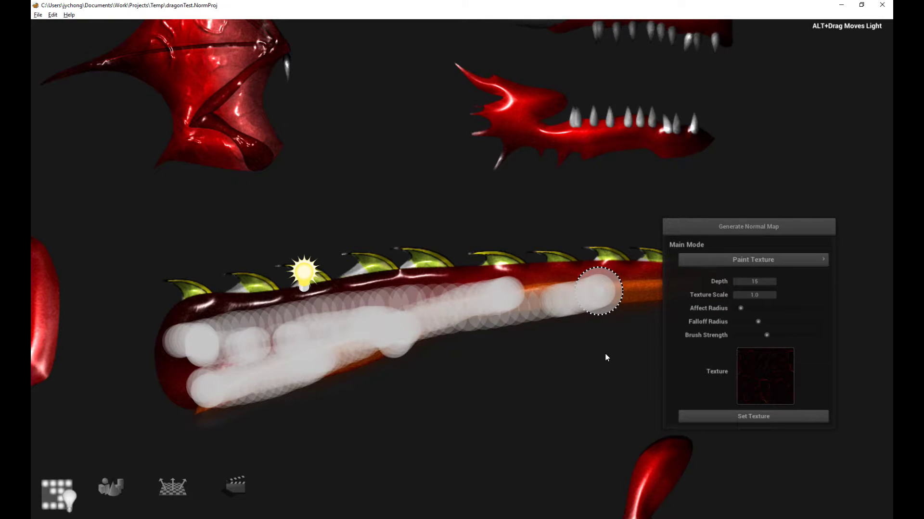
- Continue painting the lava texture along the body's narrow end up to its tip
{"action": "left_click_drag", "start_coordinate": [614, 354], "coordinate": [475, 368]}
{"action": "left_click_drag", "start_coordinate": [571, 309], "coordinate": [408, 309]}
{"action": "left_click_drag", "start_coordinate": [518, 305], "coordinate": [255, 320]}
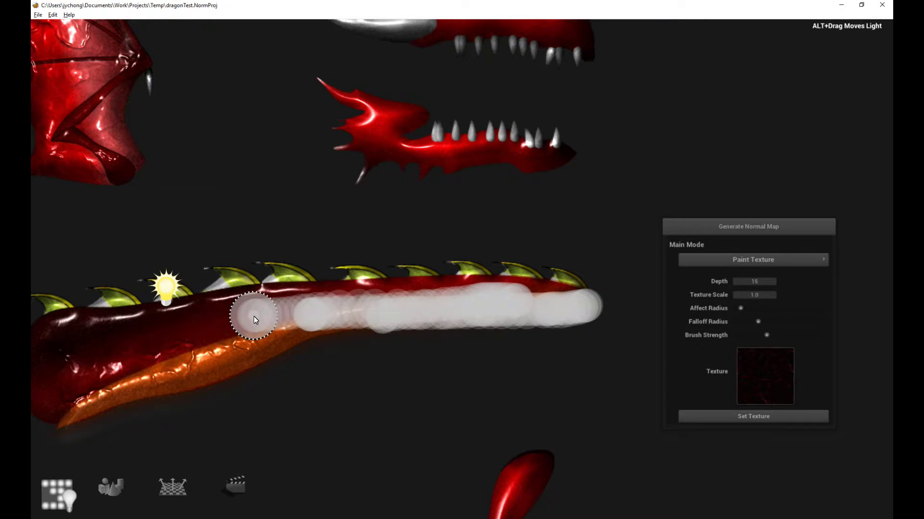
- Paint the lava texture over the small clawed leg beneath the body, from the thigh to the ankle
{"action": "scroll", "coordinate": [394, 377], "scroll_direction": "down", "scroll_amount": 2}
{"action": "left_click_drag", "start_coordinate": [365, 406], "coordinate": [360, 262]}
{"action": "left_click_drag", "start_coordinate": [383, 338], "coordinate": [340, 243]}
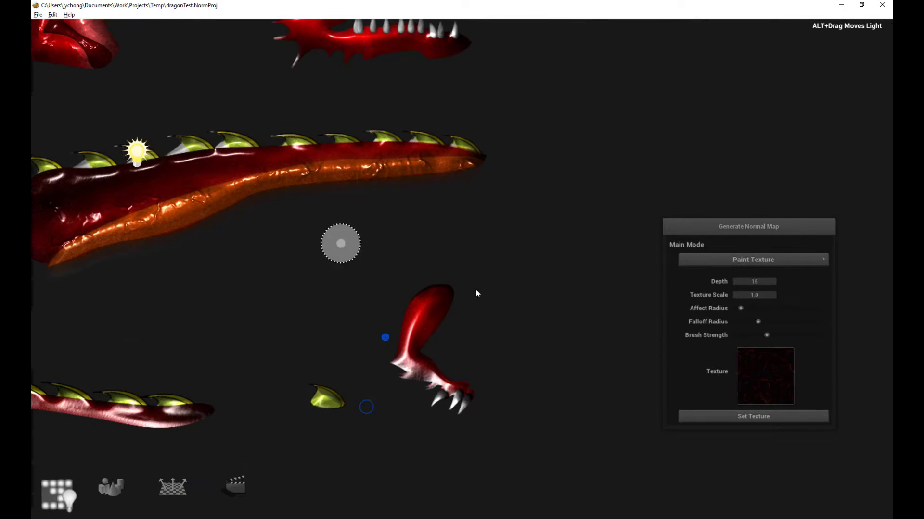
{"action": "scroll", "coordinate": [476, 293], "scroll_direction": "up", "scroll_amount": 2}
{"action": "left_click_drag", "start_coordinate": [520, 297], "coordinate": [423, 310]}
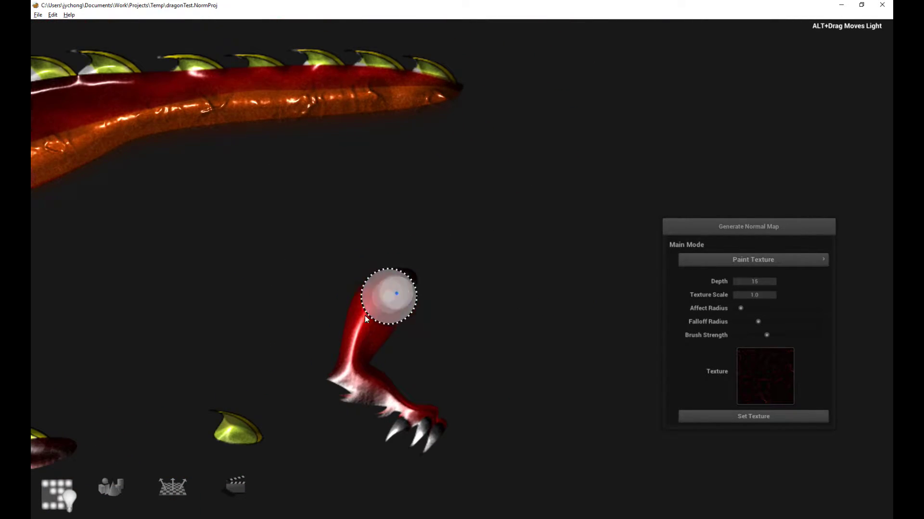
{"action": "mouse_move", "coordinate": [364, 315]}
{"action": "left_mouse_down"}
{"action": "mouse_move", "coordinate": [377, 390]}
{"action": "mouse_move", "coordinate": [380, 291]}
{"action": "mouse_move", "coordinate": [400, 275]}
{"action": "mouse_move", "coordinate": [350, 341]}
{"action": "left_mouse_up"}
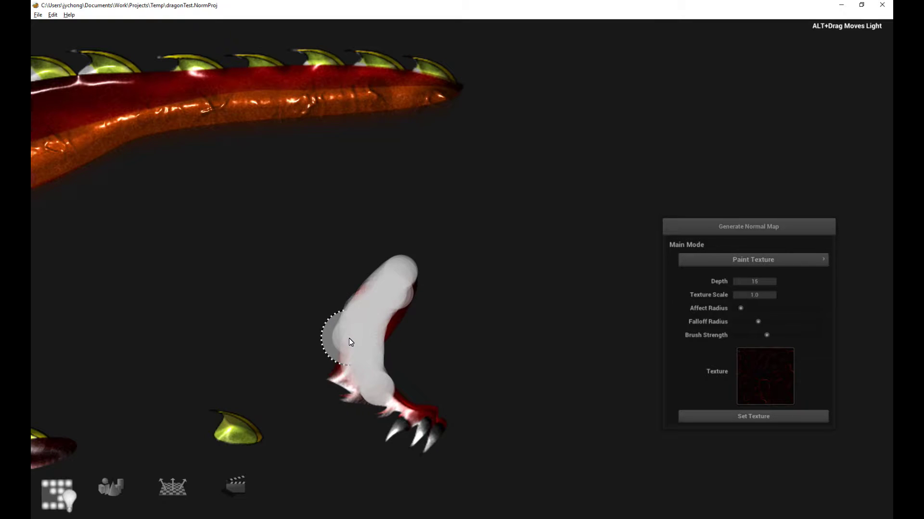
- Paint the lava texture along the full length of the spiked tail
{"action": "mouse_move", "coordinate": [238, 371]}
{"action": "left_mouse_down"}
{"action": "mouse_move", "coordinate": [468, 255]}
{"action": "mouse_move", "coordinate": [352, 285]}
{"action": "mouse_move", "coordinate": [469, 325]}
{"action": "mouse_move", "coordinate": [438, 193]}
{"action": "mouse_move", "coordinate": [512, 243]}
{"action": "mouse_move", "coordinate": [542, 303]}
{"action": "left_mouse_up"}
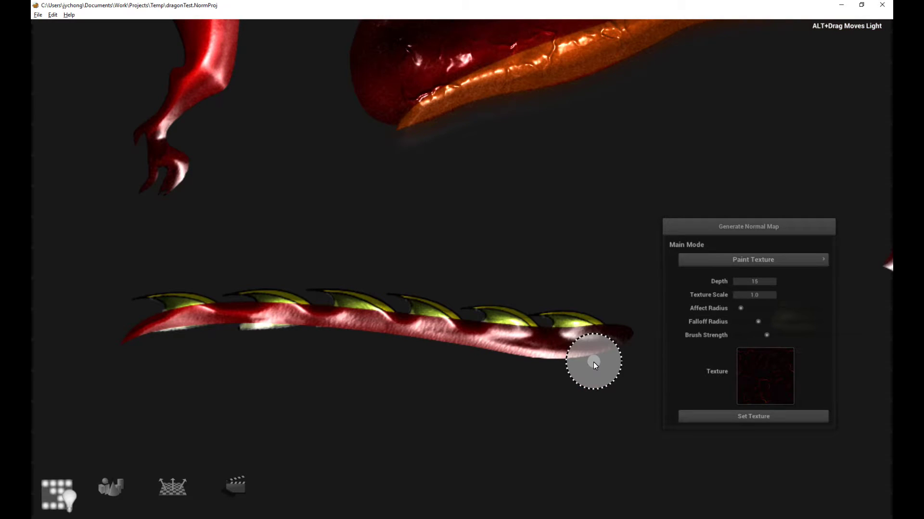
{"action": "mouse_move", "coordinate": [593, 362]}
{"action": "left_mouse_down"}
{"action": "mouse_move", "coordinate": [462, 356]}
{"action": "mouse_move", "coordinate": [267, 321]}
{"action": "mouse_move", "coordinate": [175, 326]}
{"action": "left_mouse_up"}
{"action": "mouse_move", "coordinate": [443, 330]}
{"action": "left_mouse_down"}
{"action": "mouse_move", "coordinate": [568, 355]}
{"action": "mouse_move", "coordinate": [599, 343]}
{"action": "left_mouse_up"}
- Paint the lava texture over the larger leg beside the body, from the thigh down to the ankle
{"action": "mouse_move", "coordinate": [326, 136]}
{"action": "left_mouse_down"}
{"action": "mouse_move", "coordinate": [330, 171]}
{"action": "mouse_move", "coordinate": [407, 324]}
{"action": "left_mouse_up"}
{"action": "mouse_move", "coordinate": [272, 147]}
{"action": "left_mouse_down"}
{"action": "mouse_move", "coordinate": [257, 186]}
{"action": "mouse_move", "coordinate": [280, 157]}
{"action": "mouse_move", "coordinate": [291, 177]}
{"action": "mouse_move", "coordinate": [295, 158]}
{"action": "mouse_move", "coordinate": [272, 262]}
{"action": "left_mouse_up"}
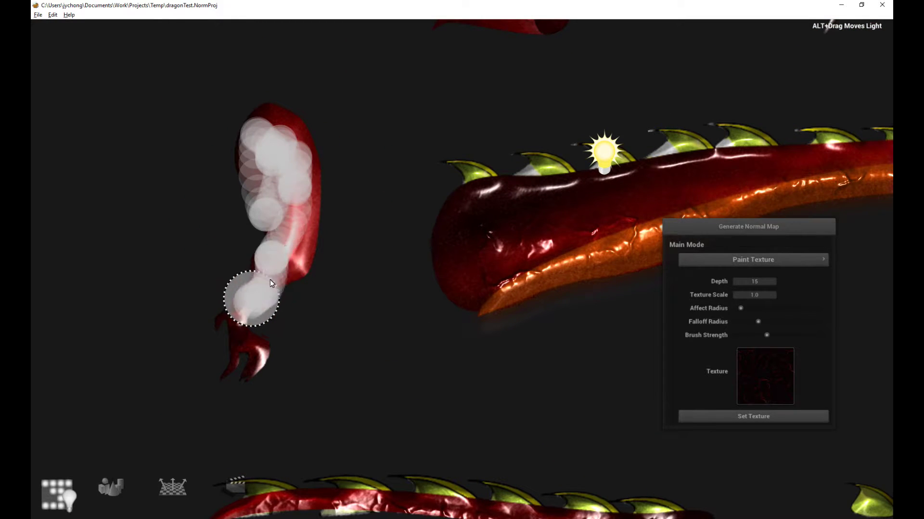
{"action": "mouse_move", "coordinate": [309, 176]}
{"action": "left_mouse_down"}
{"action": "mouse_move", "coordinate": [276, 121]}
{"action": "mouse_move", "coordinate": [304, 180]}
{"action": "mouse_move", "coordinate": [297, 268]}
{"action": "left_mouse_up"}
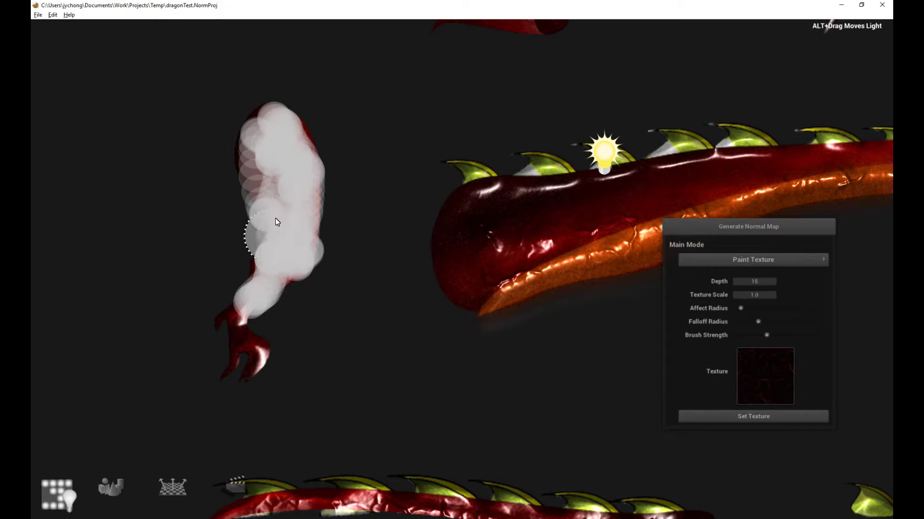
{"action": "left_click_drag", "start_coordinate": [287, 206], "coordinate": [299, 191]}
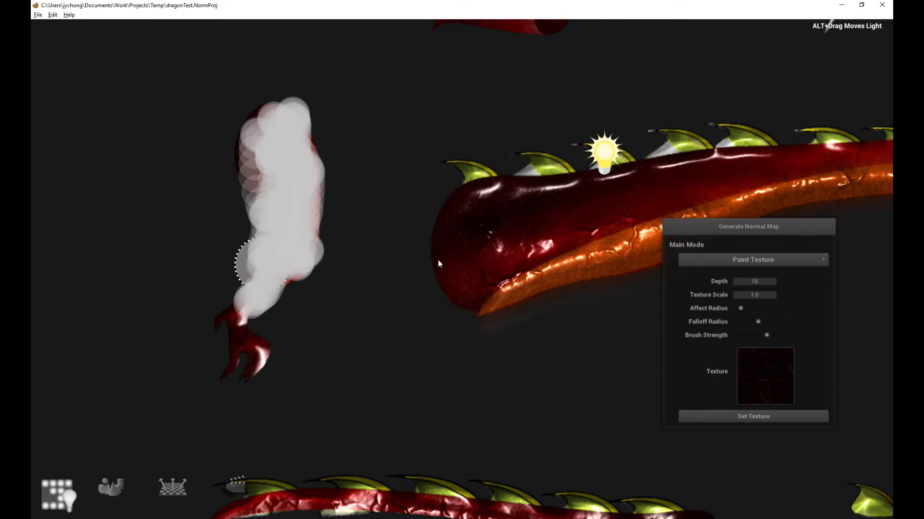
- Move the light across the whole sprite sheet to check the painted texture
{"action": "scroll", "coordinate": [439, 259], "scroll_direction": "down", "scroll_amount": 6}
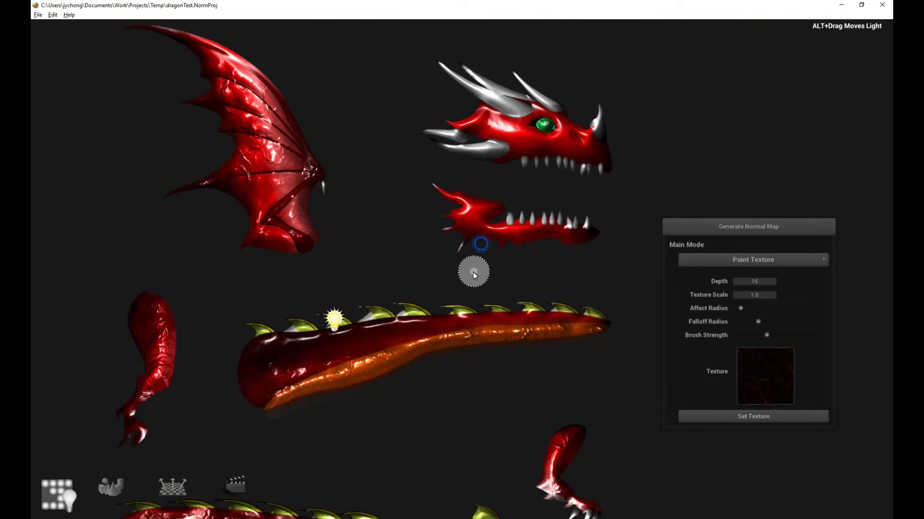
{"action": "scroll", "coordinate": [497, 256], "scroll_direction": "down", "scroll_amount": 2}
{"action": "mouse_move", "coordinate": [539, 174]}
{"action": "left_mouse_down", "text": "alt"}
{"action": "mouse_move", "coordinate": [255, 313]}
{"action": "mouse_move", "coordinate": [294, 397]}
{"action": "mouse_move", "coordinate": [232, 301]}
{"action": "mouse_move", "coordinate": [431, 206]}
{"action": "mouse_move", "coordinate": [307, 226]}
{"action": "mouse_move", "coordinate": [570, 402]}
{"action": "mouse_move", "coordinate": [227, 432]}
{"action": "mouse_move", "coordinate": [173, 320]}
{"action": "mouse_move", "coordinate": [155, 337]}
{"action": "mouse_move", "coordinate": [480, 197]}
{"action": "mouse_move", "coordinate": [500, 202]}
{"action": "mouse_move", "coordinate": [486, 207]}
{"action": "mouse_move", "coordinate": [496, 214]}
{"action": "mouse_move", "coordinate": [411, 335]}
{"action": "mouse_move", "coordinate": [151, 232]}
{"action": "mouse_move", "coordinate": [614, 171]}
{"action": "mouse_move", "coordinate": [496, 247]}
{"action": "mouse_move", "coordinate": [375, 225]}
{"action": "mouse_move", "coordinate": [622, 143]}
{"action": "left_mouse_up", "text": "alt"}
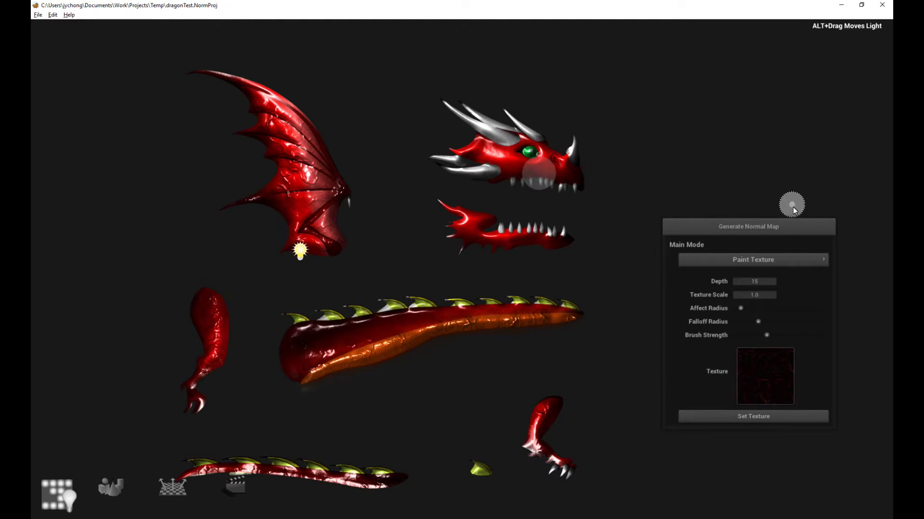
{"action": "left_click", "coordinate": [774, 261]}
{"action": "left_click", "coordinate": [631, 257]}
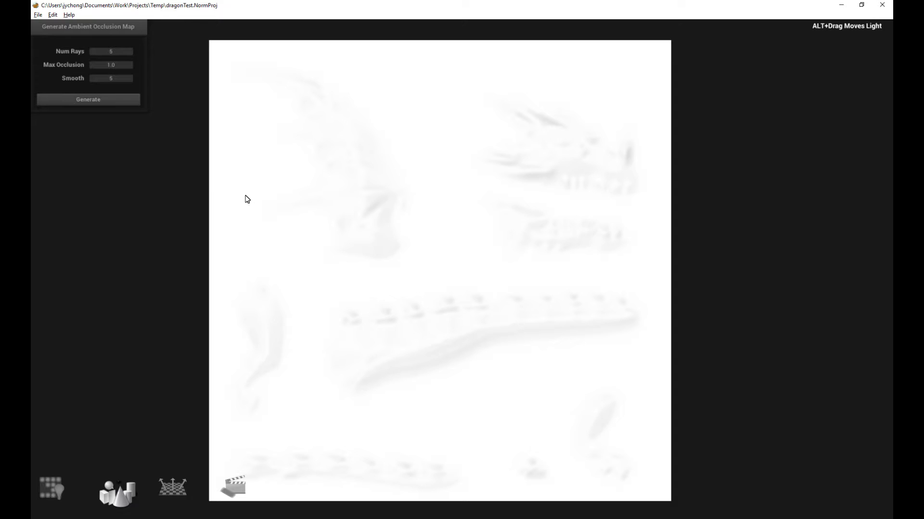
- Generate the ambient occlusion map with Smooth set to 25 and view the normal map
{"action": "left_click", "coordinate": [113, 77]}
{"action": "type", "text": "25"}
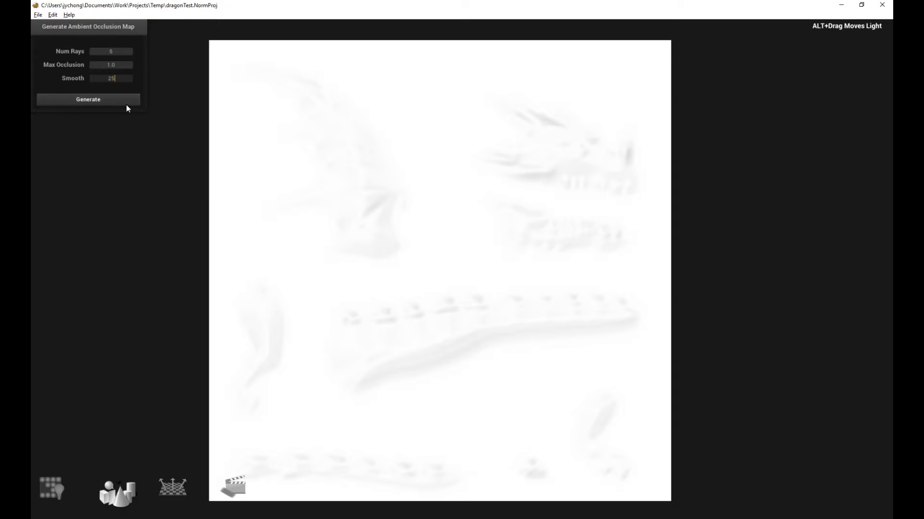
{"action": "left_click_drag", "start_coordinate": [108, 27], "coordinate": [810, 252]}
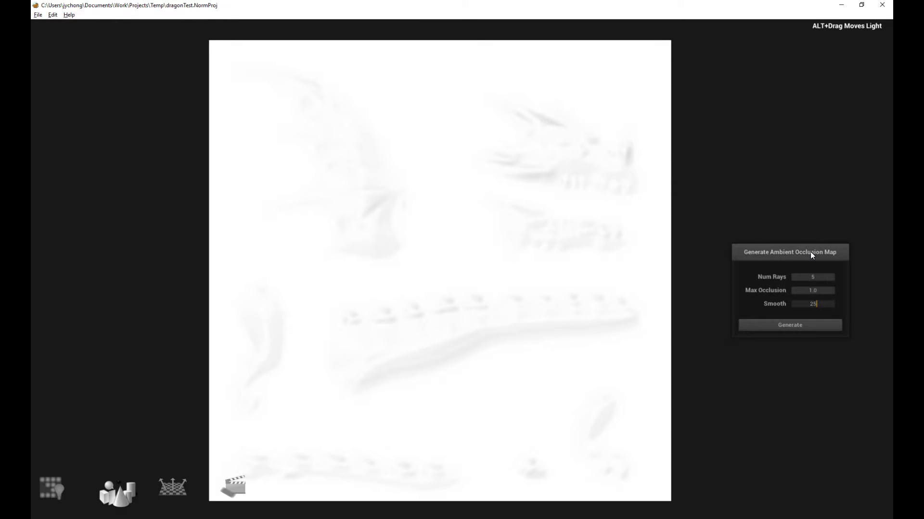
{"action": "left_click", "coordinate": [809, 327]}
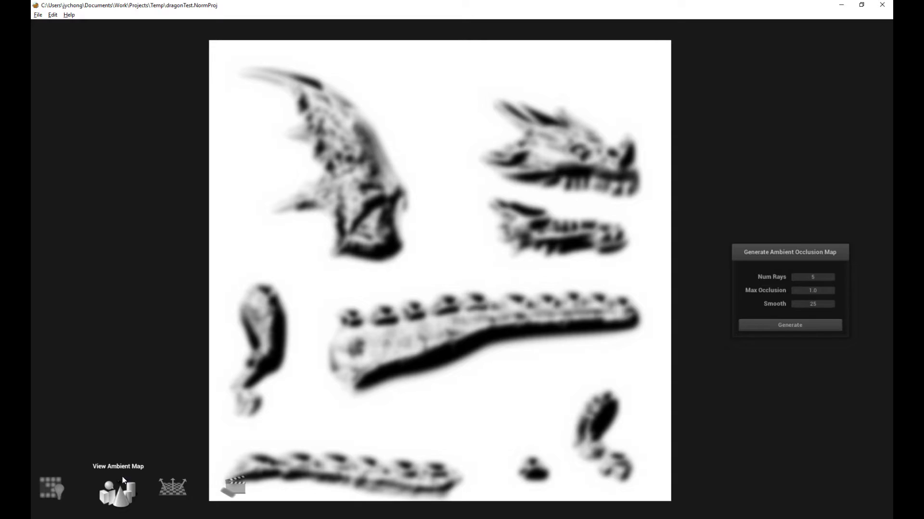
{"action": "left_click", "coordinate": [168, 490]}
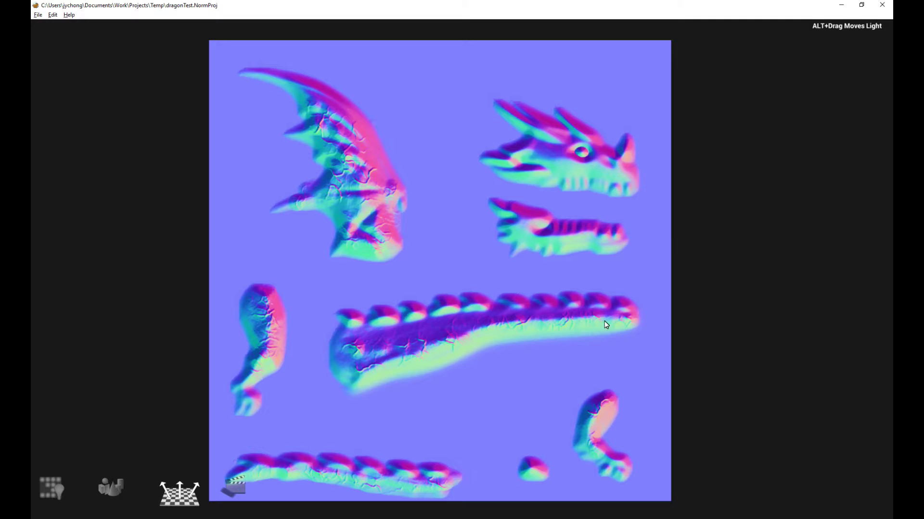
- Open the animation preview and load the creature animation from dragon2Export_character_data.json
{"action": "left_click", "coordinate": [233, 489]}
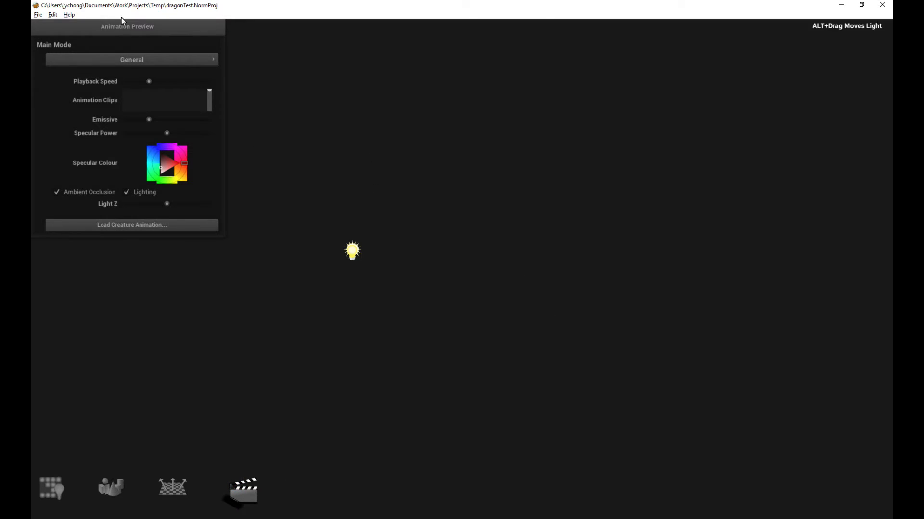
{"action": "left_click_drag", "start_coordinate": [131, 28], "coordinate": [778, 227]}
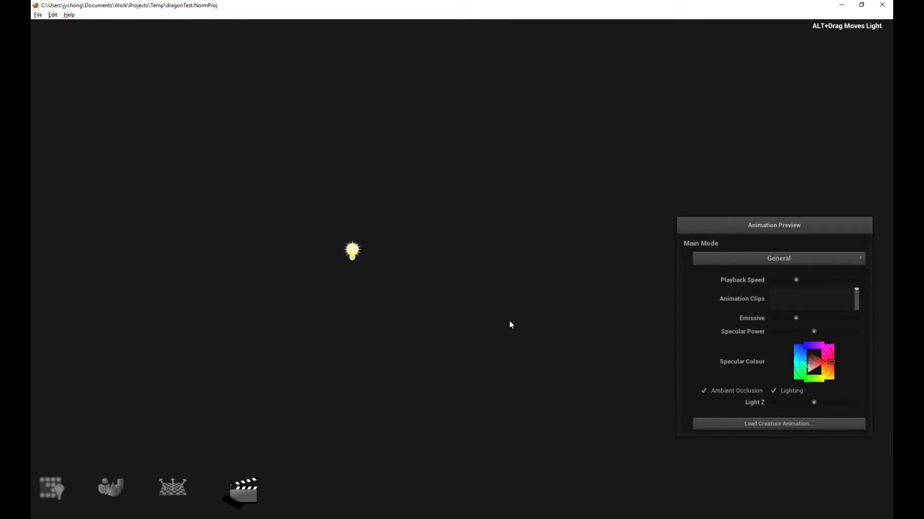
{"action": "left_click", "coordinate": [786, 423]}
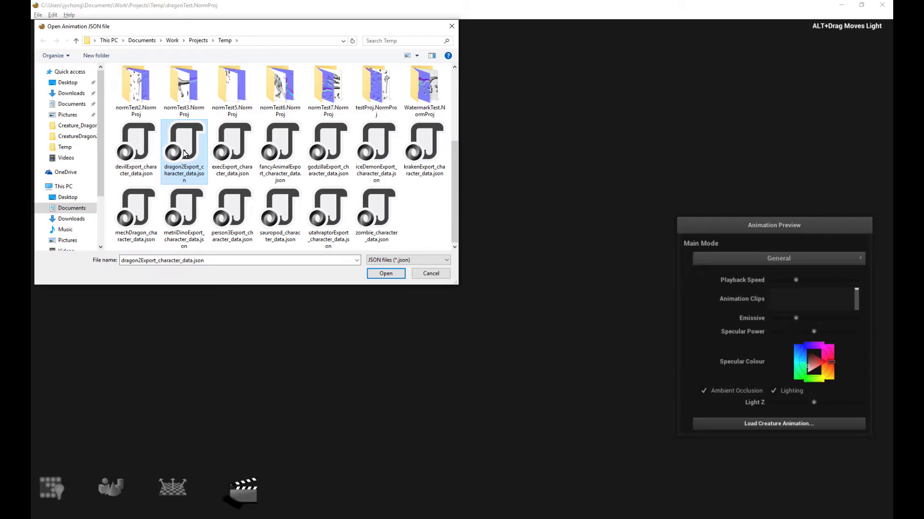
{"action": "left_click", "coordinate": [383, 275]}
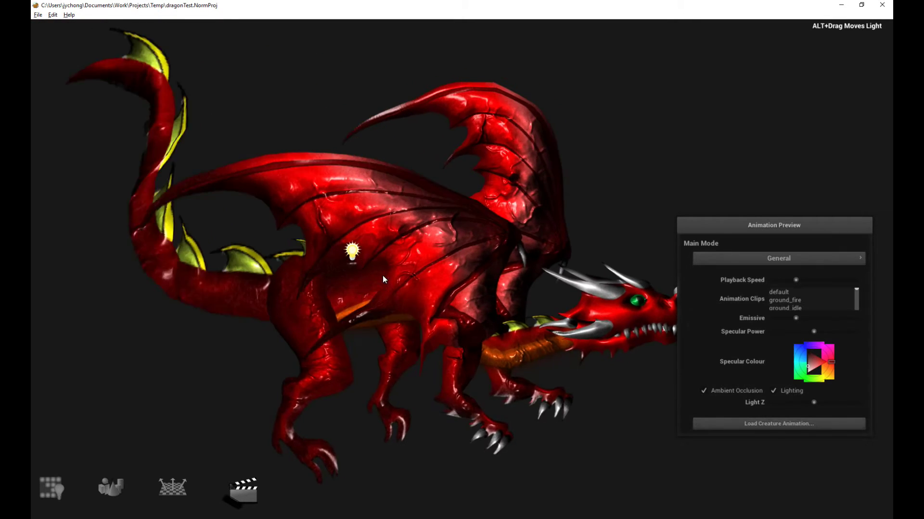
- Move the light around the animated dragon and examine the shading on its wings and head up close
{"action": "left_click_drag", "start_coordinate": [395, 263], "coordinate": [544, 217], "text": "alt"}
{"action": "scroll", "coordinate": [507, 215], "scroll_direction": "up", "scroll_amount": 5}
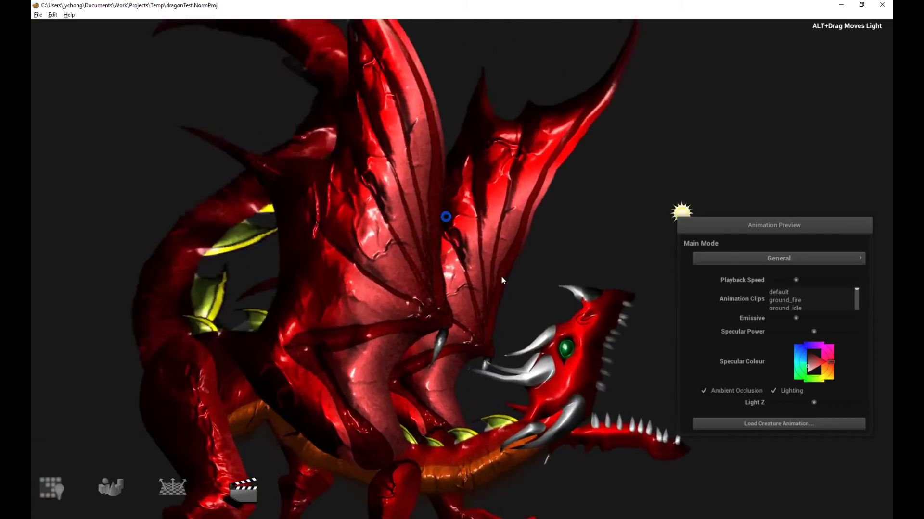
{"action": "left_click_drag", "start_coordinate": [501, 280], "coordinate": [414, 353]}
{"action": "left_click_drag", "start_coordinate": [464, 409], "coordinate": [377, 219], "text": "alt"}
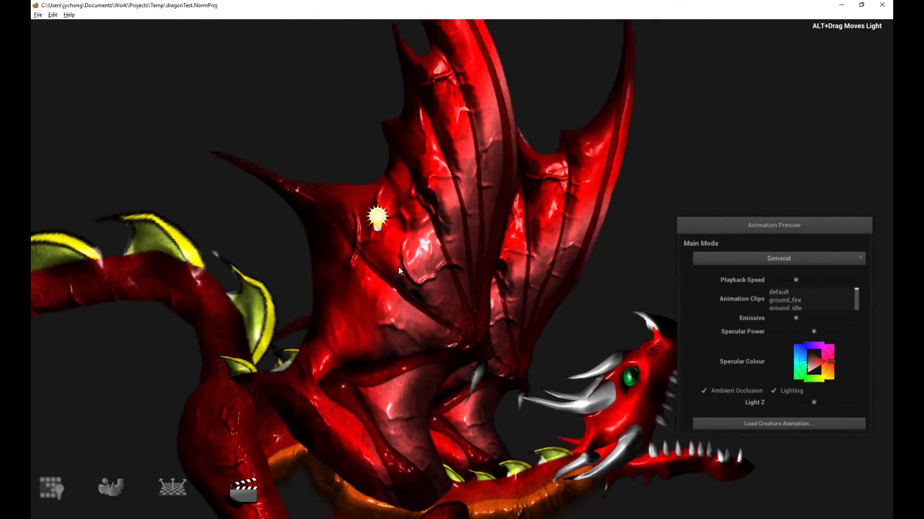
- Turn ambient occlusion off and back on to compare the shading on the animated dragon's wings
{"action": "left_click_drag", "start_coordinate": [399, 267], "coordinate": [414, 194]}
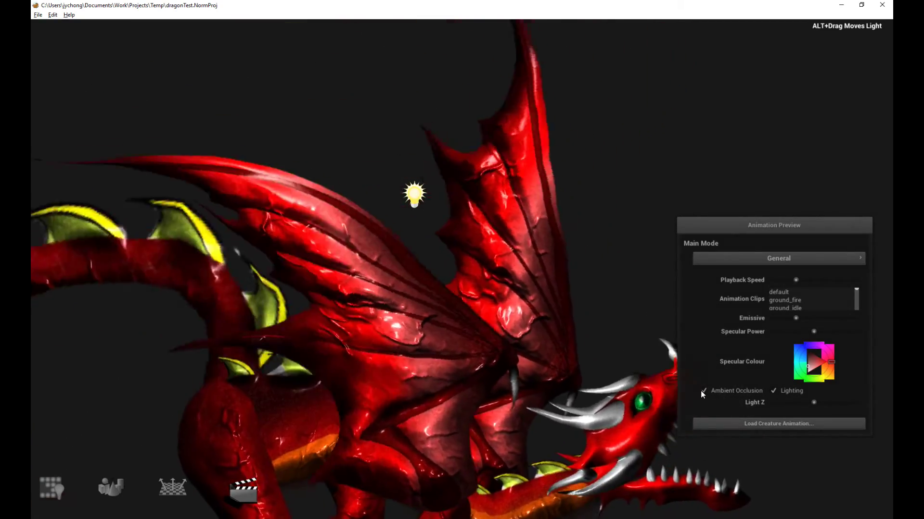
{"action": "left_click", "coordinate": [702, 391]}
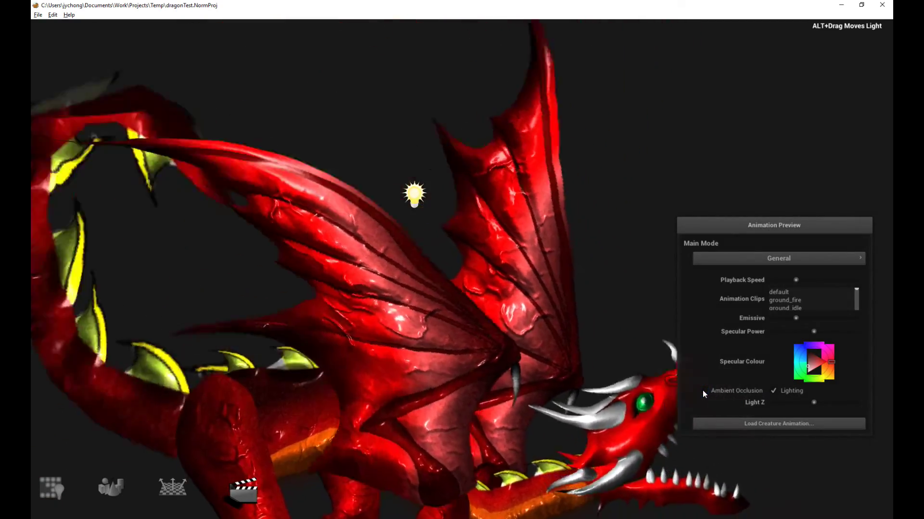
{"action": "left_click", "coordinate": [703, 391]}
- Turn lighting off and back on to compare the dragon, and move the light around its body and out past its head
{"action": "left_click_drag", "start_coordinate": [369, 250], "coordinate": [414, 304], "text": "alt"}
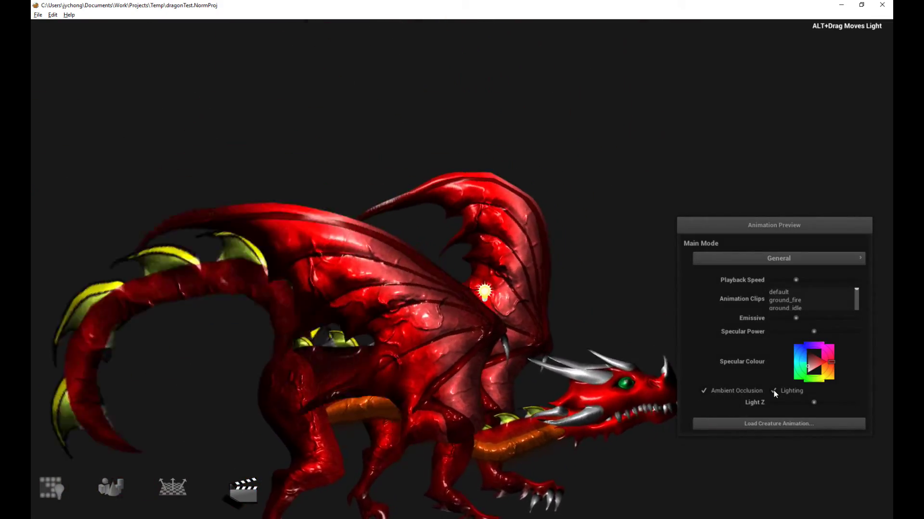
{"action": "left_click", "coordinate": [774, 391]}
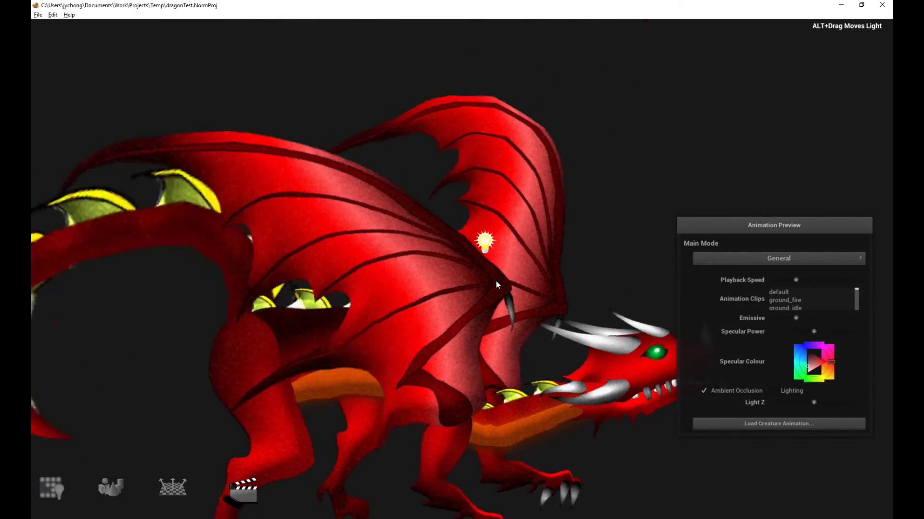
{"action": "left_click_drag", "start_coordinate": [477, 296], "coordinate": [495, 263]}
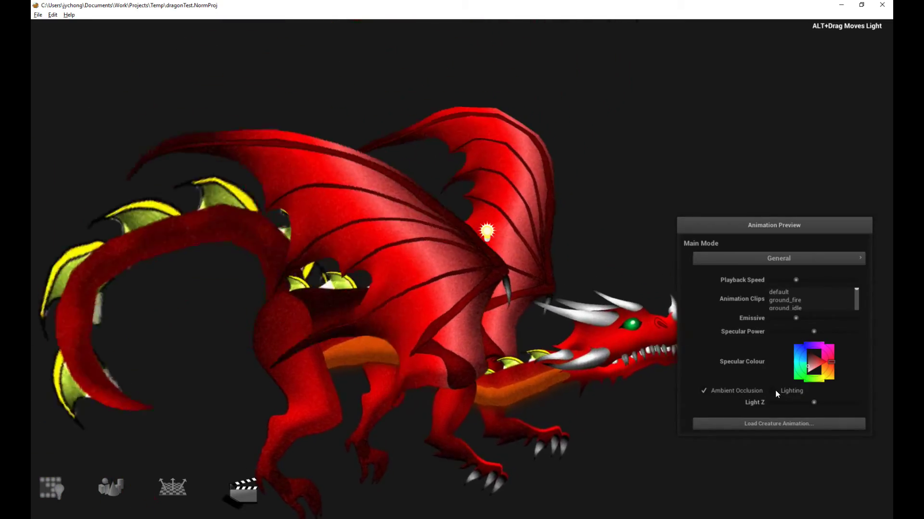
{"action": "left_click", "coordinate": [774, 390]}
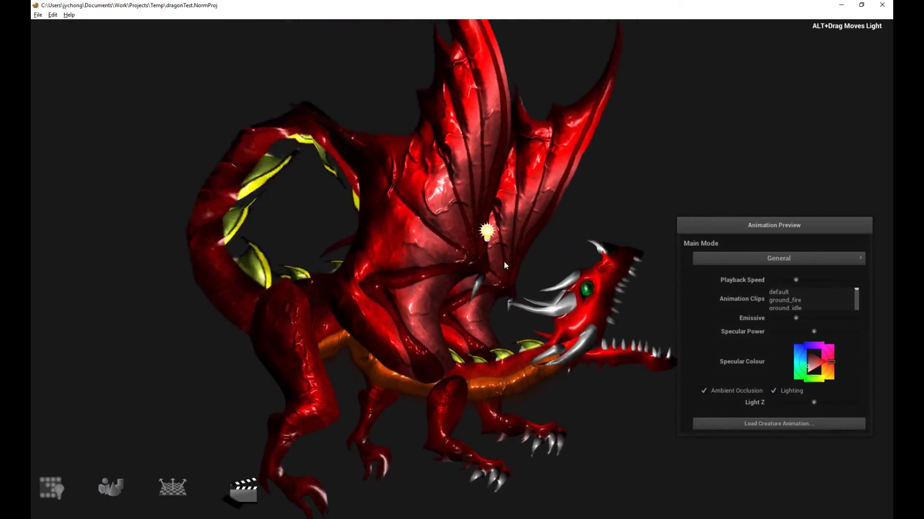
{"action": "left_click_drag", "start_coordinate": [528, 223], "coordinate": [528, 331], "text": "alt"}
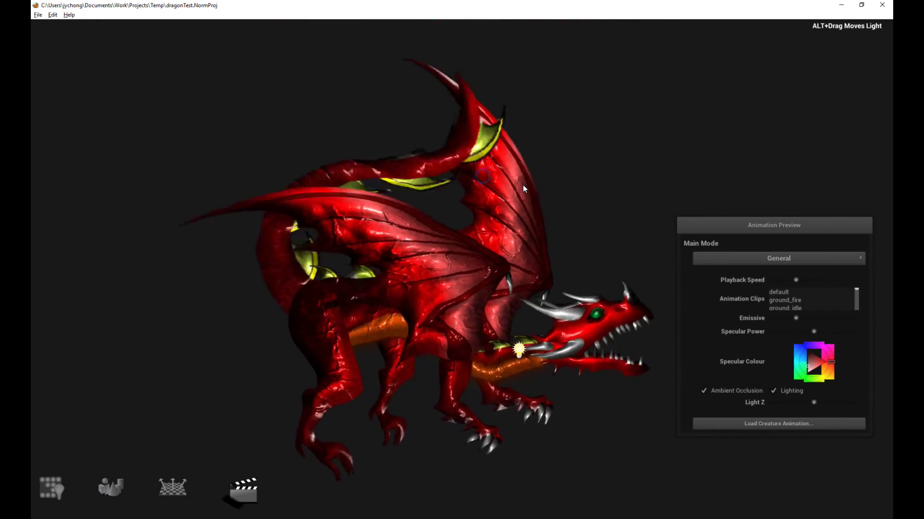
{"action": "left_click_drag", "start_coordinate": [524, 187], "coordinate": [640, 188]}
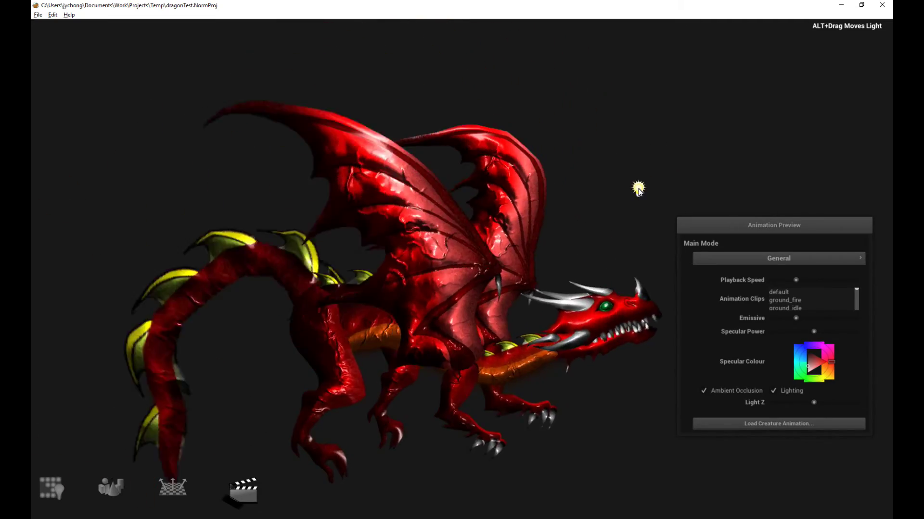
- View the dragon's normal map and return to the lit sprite sheet in the normal map generation mode
{"action": "left_click", "coordinate": [163, 488]}
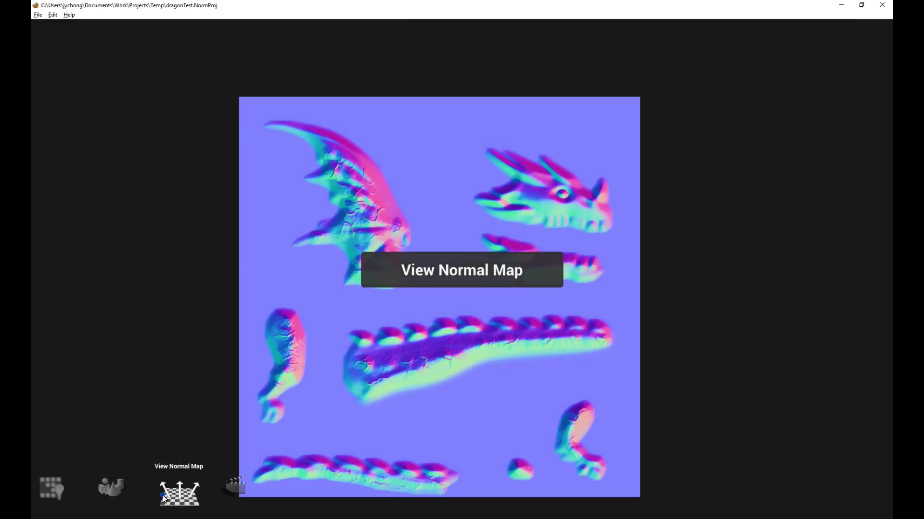
{"action": "left_click", "coordinate": [114, 492]}
{"action": "left_click", "coordinate": [60, 487]}
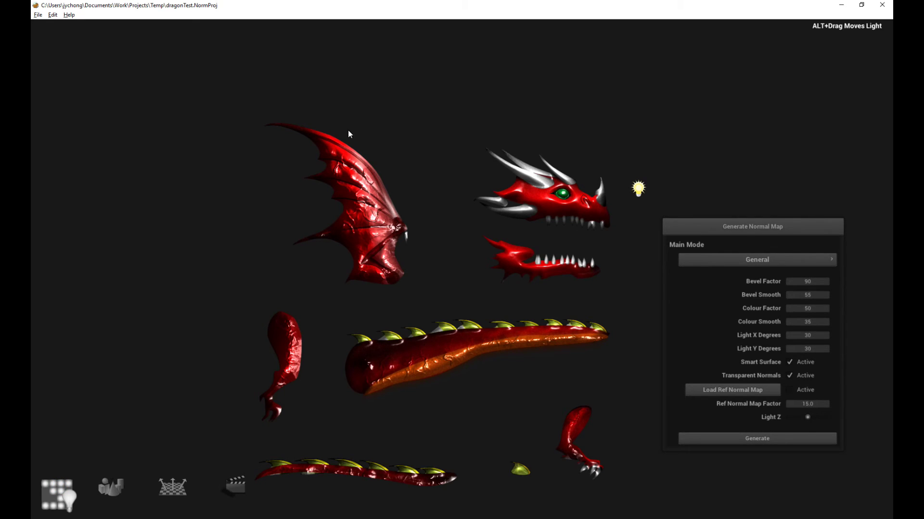
- Review the export options for the normal, ambient and depth maps and the destination folder selection, and cancel the export
{"action": "left_click", "coordinate": [38, 14]}
{"action": "left_click", "coordinate": [50, 54]}
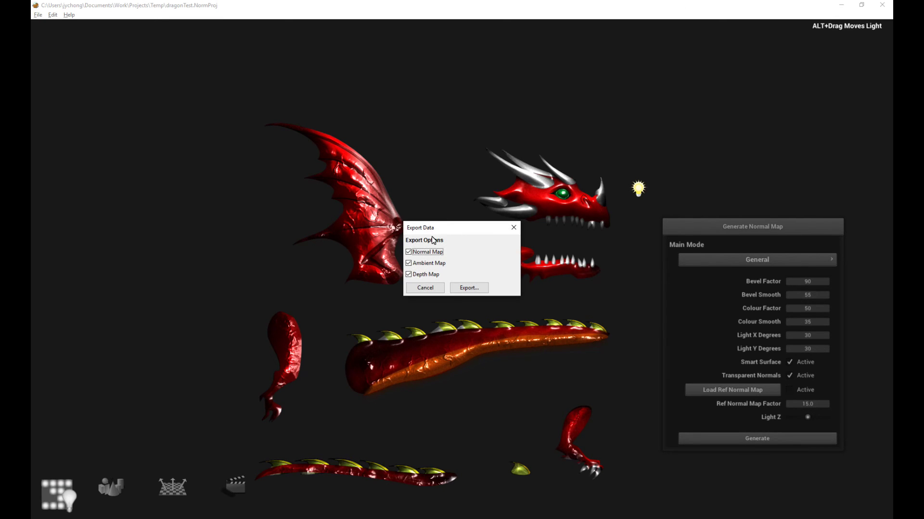
{"action": "left_click", "coordinate": [466, 287]}
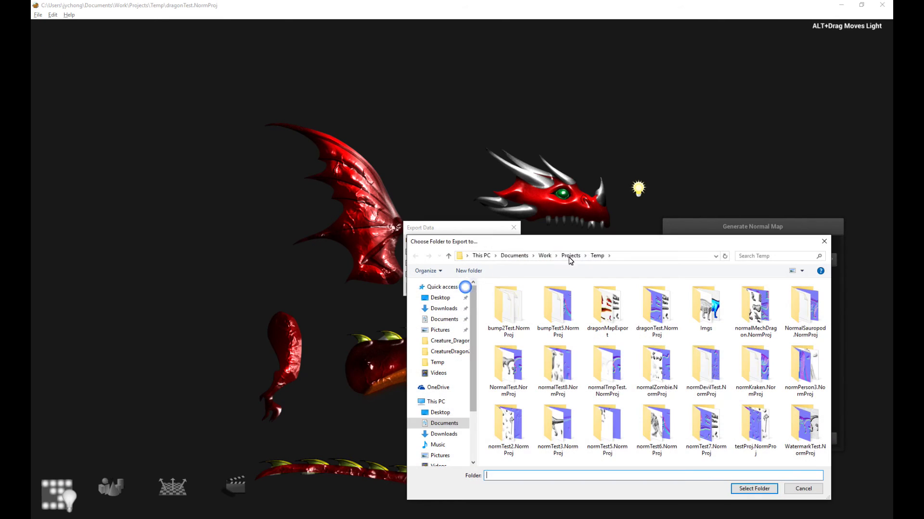
{"action": "left_click", "coordinate": [810, 491]}
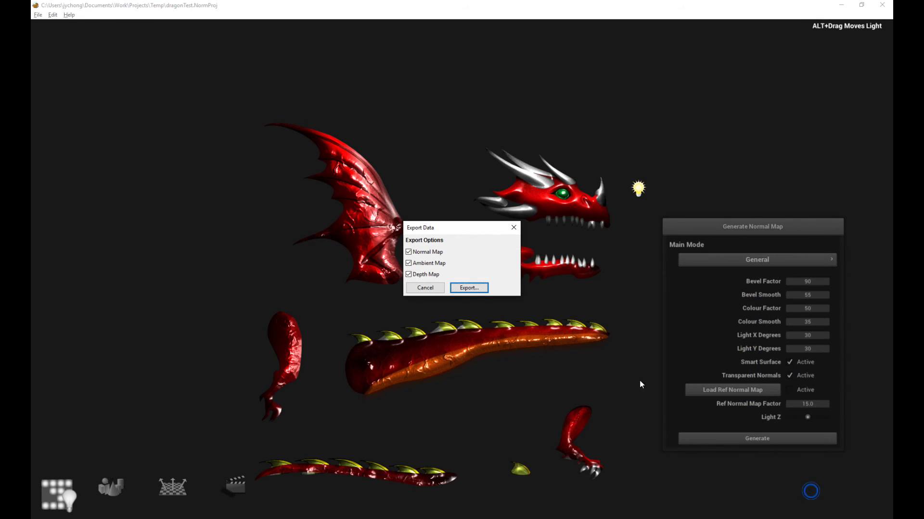
{"action": "left_click", "coordinate": [428, 289]}
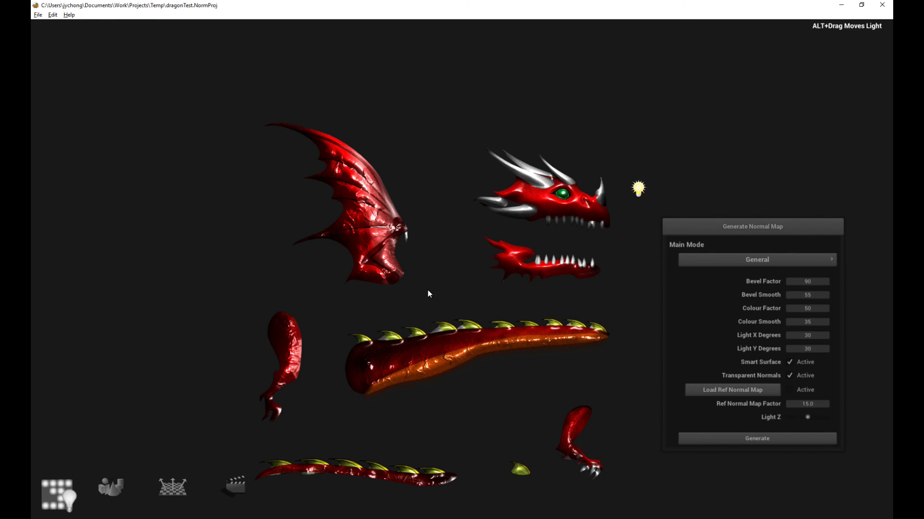